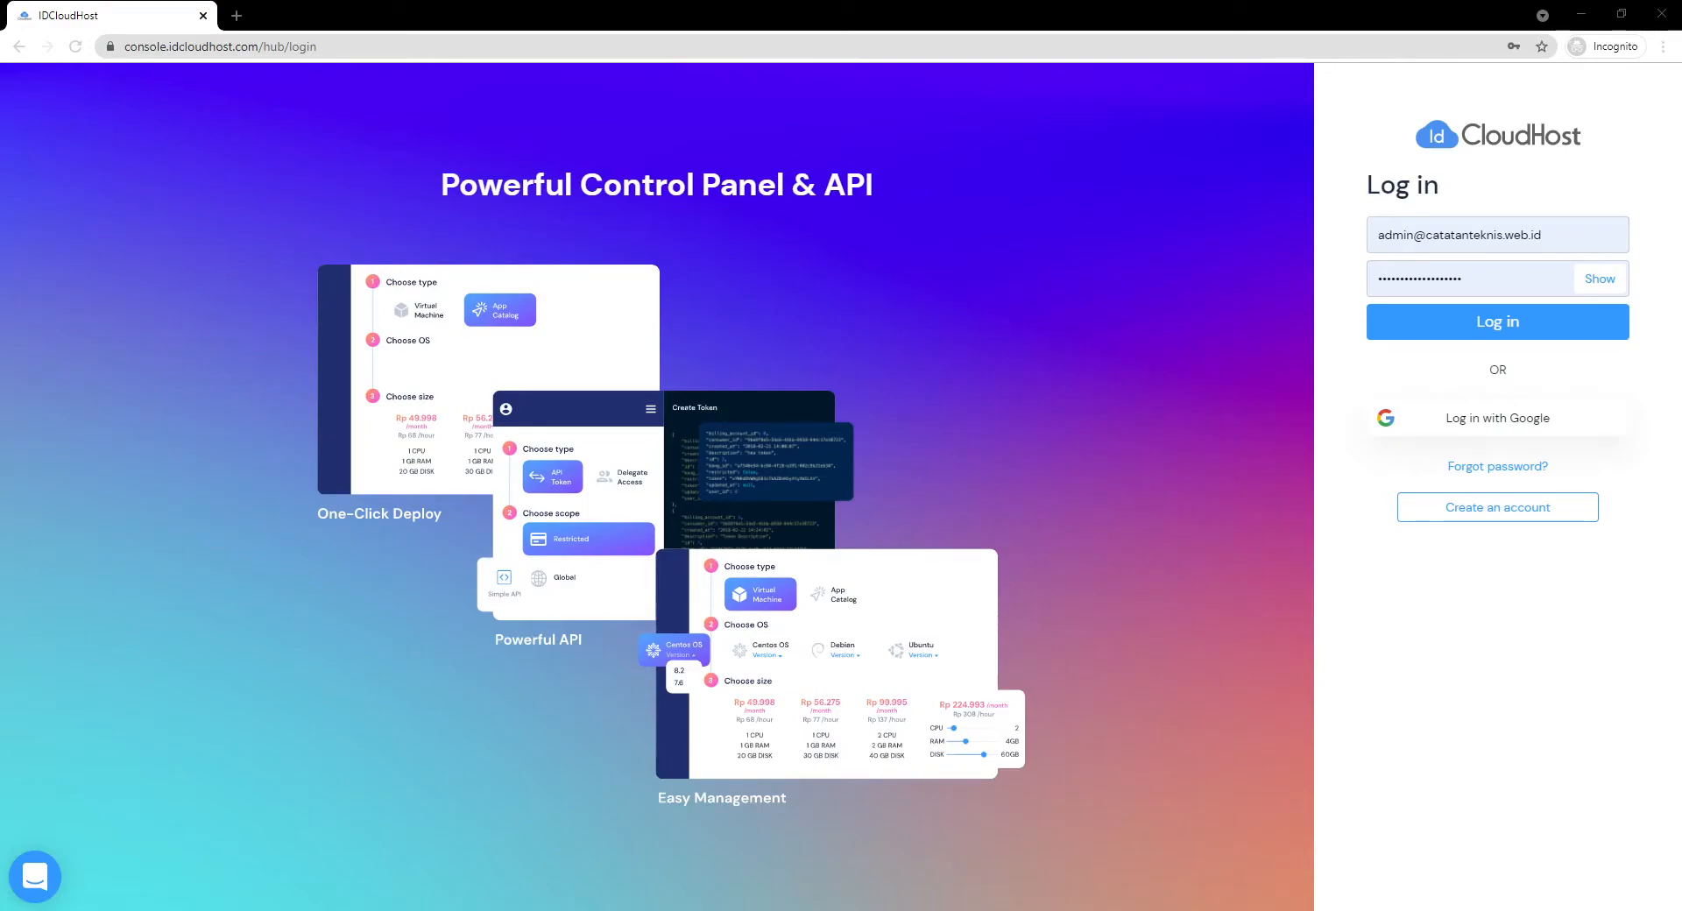
# Log in to IDCloudHost with the filled-in credentials after briefly viewing the sign-up form.
pyautogui.click(1529, 508)
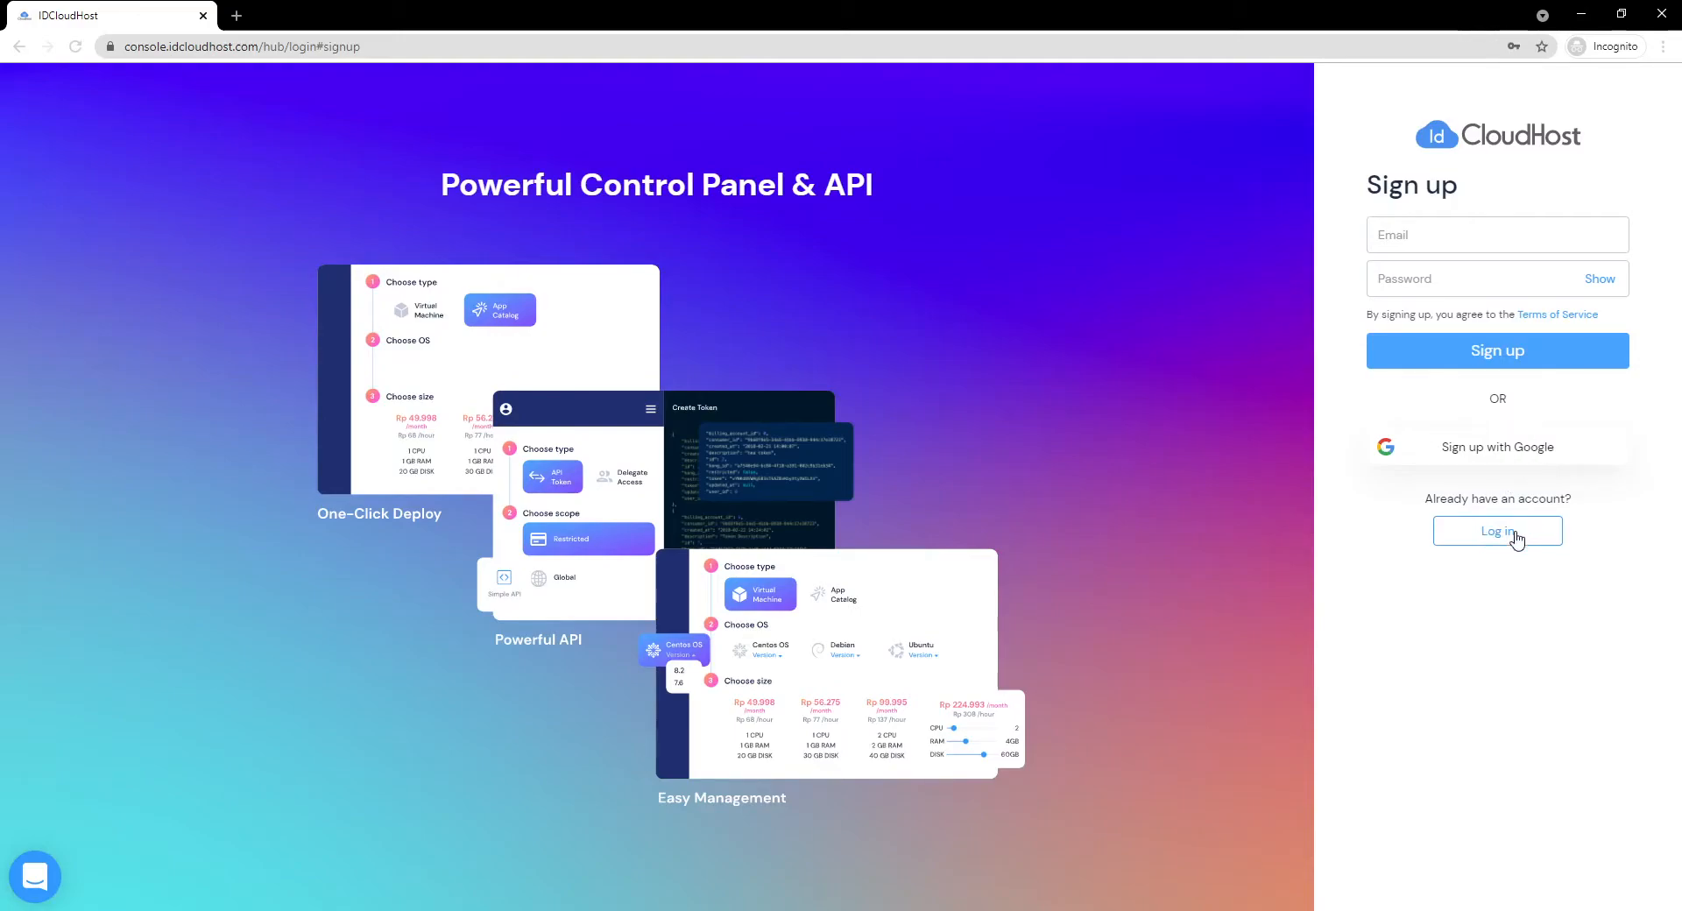
pyautogui.click(1515, 536)
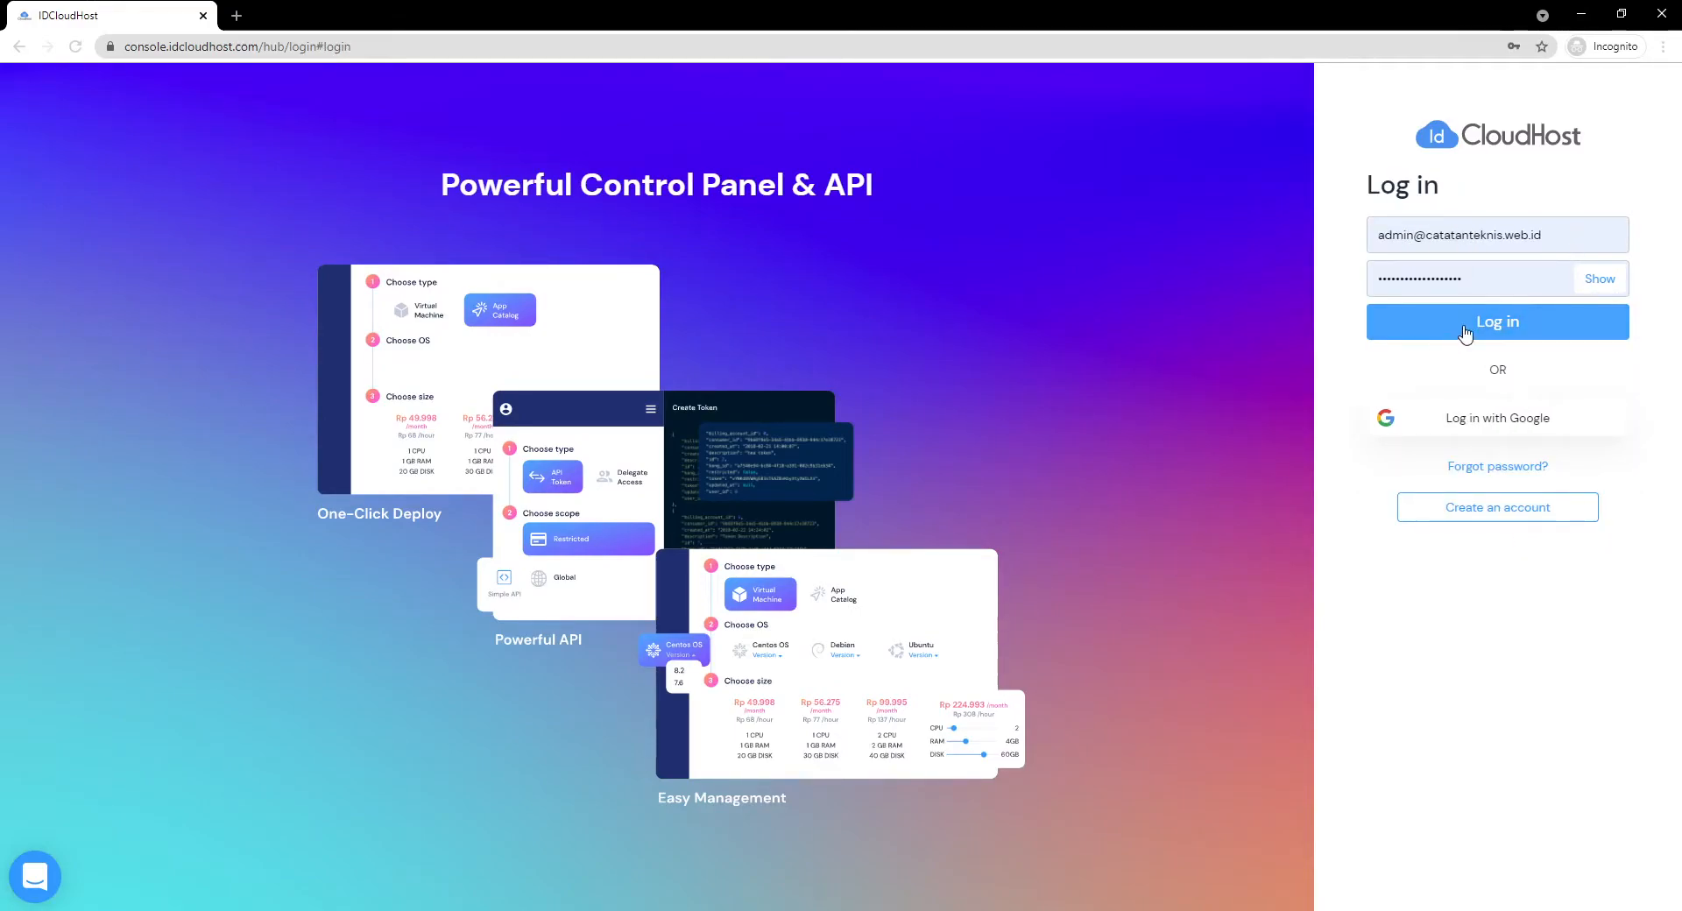
pyautogui.click(1510, 325)
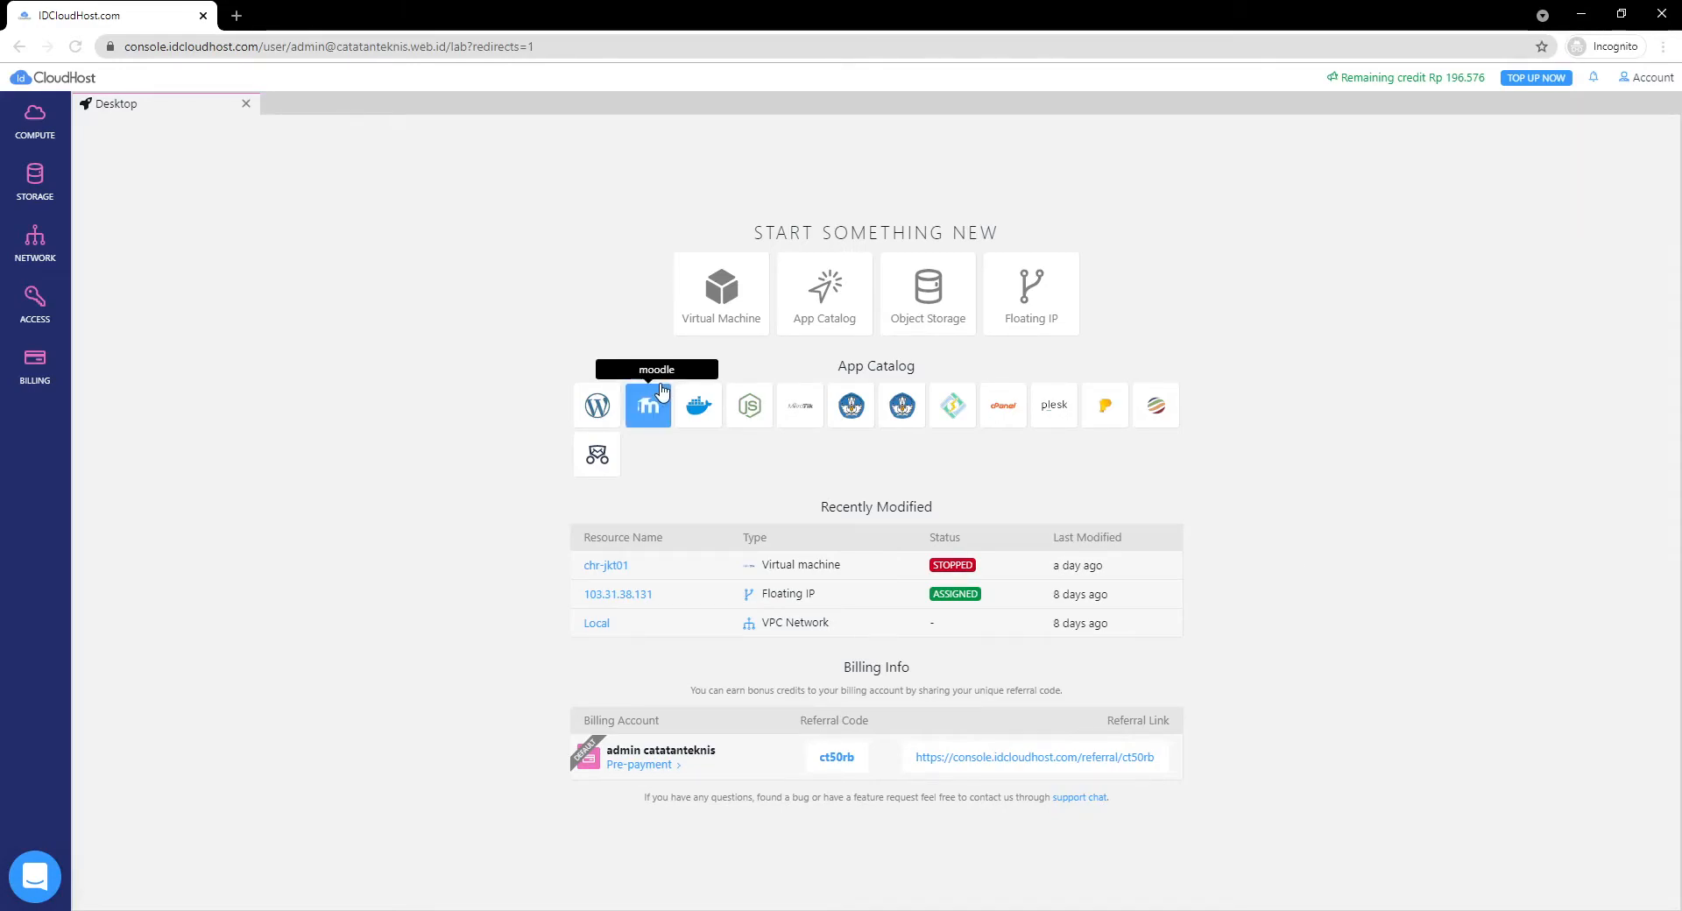
# Start a new network resource in the Network section and choose VPC Network as its type.
pyautogui.click(31, 252)
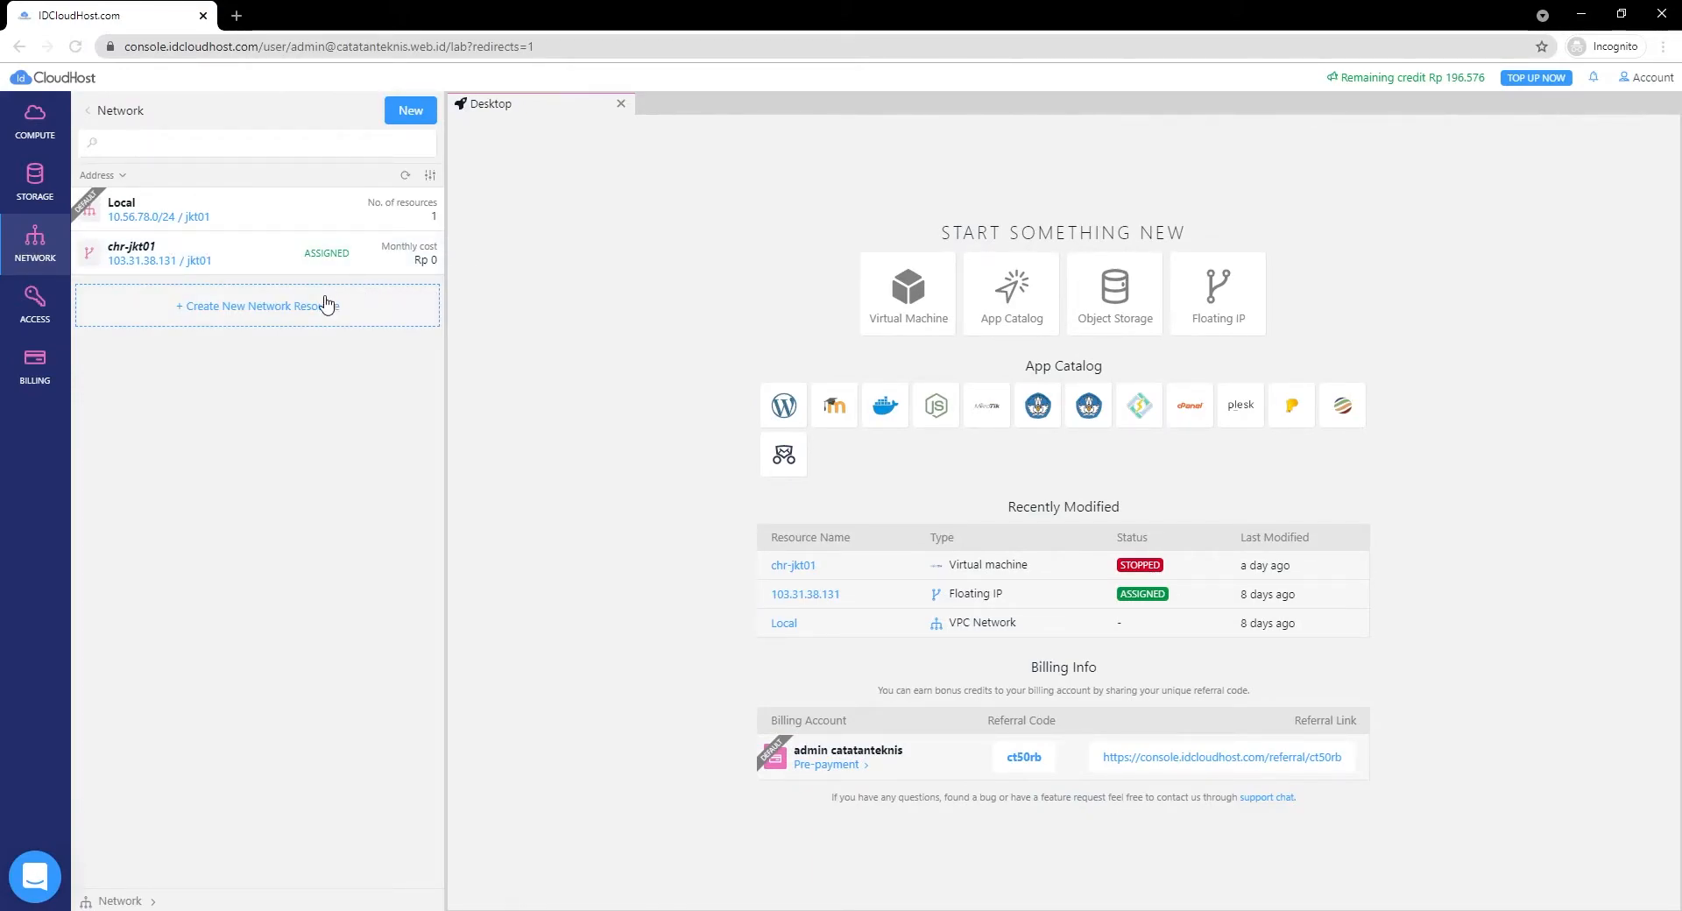
pyautogui.click(27, 254)
pyautogui.click(28, 254)
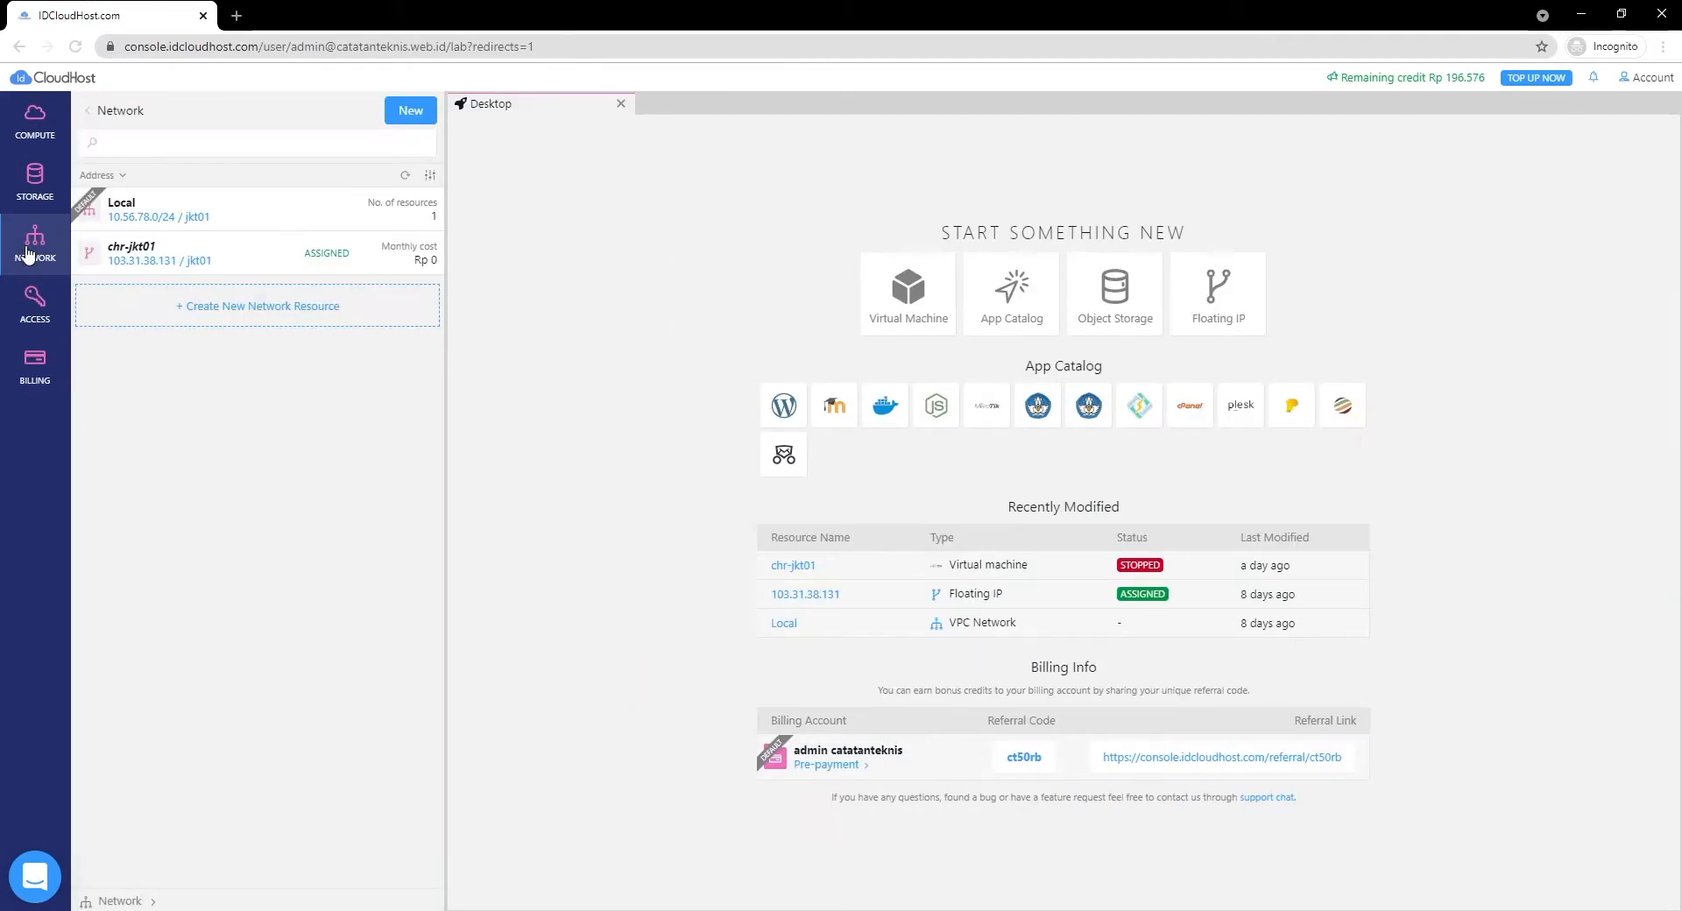
pyautogui.click(245, 313)
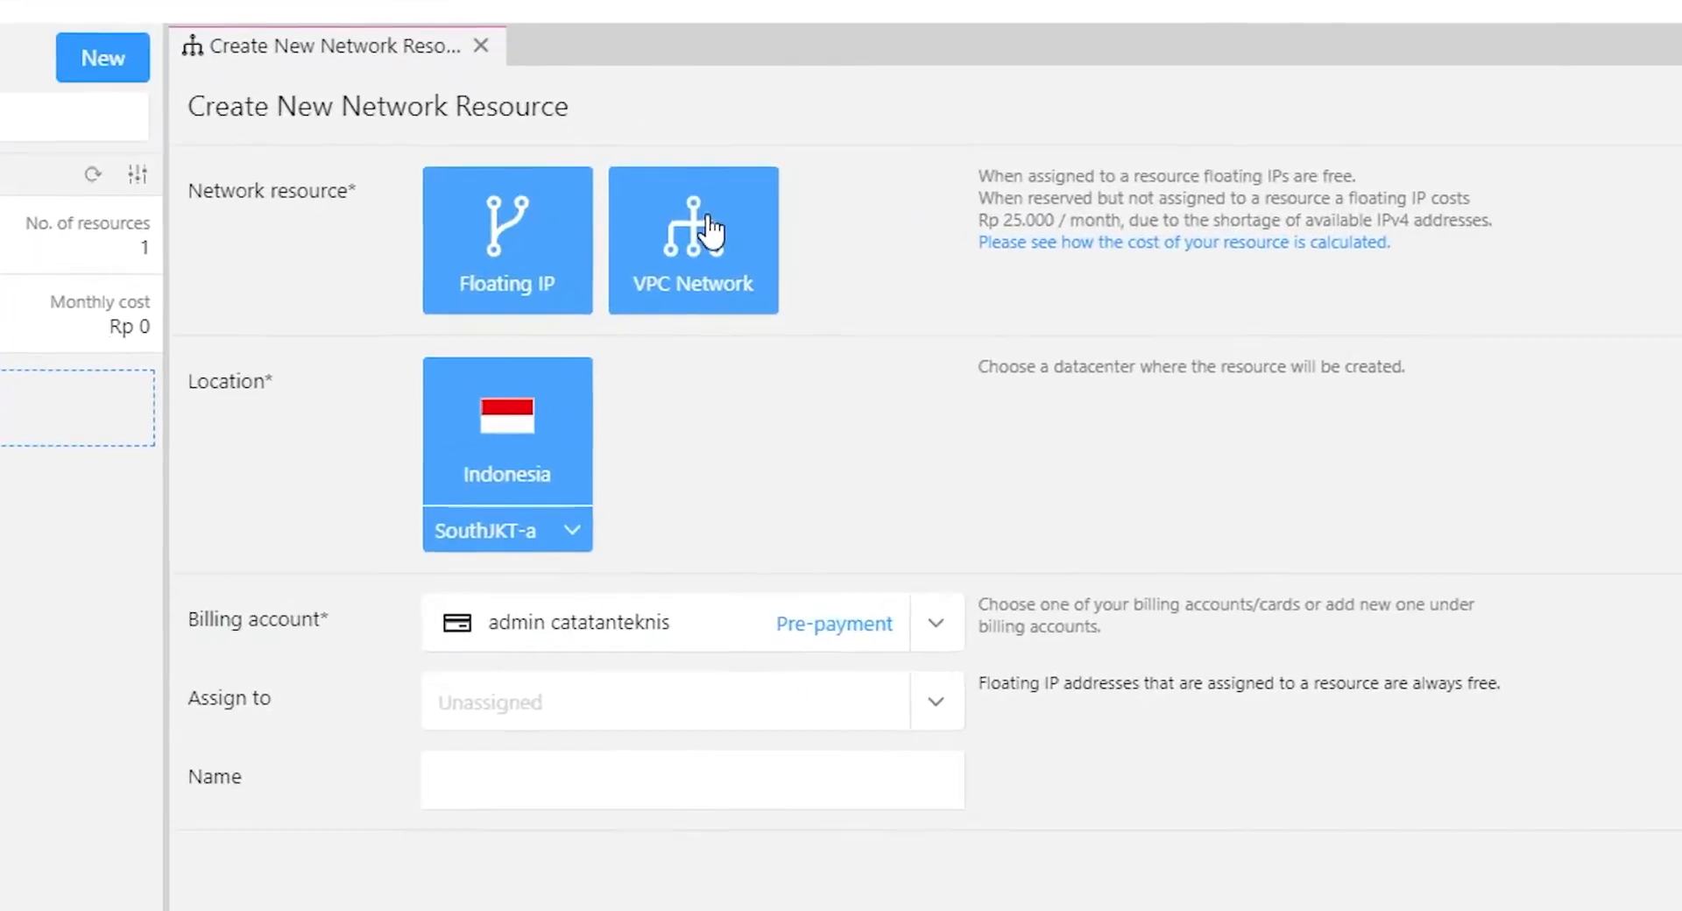
pyautogui.click(712, 232)
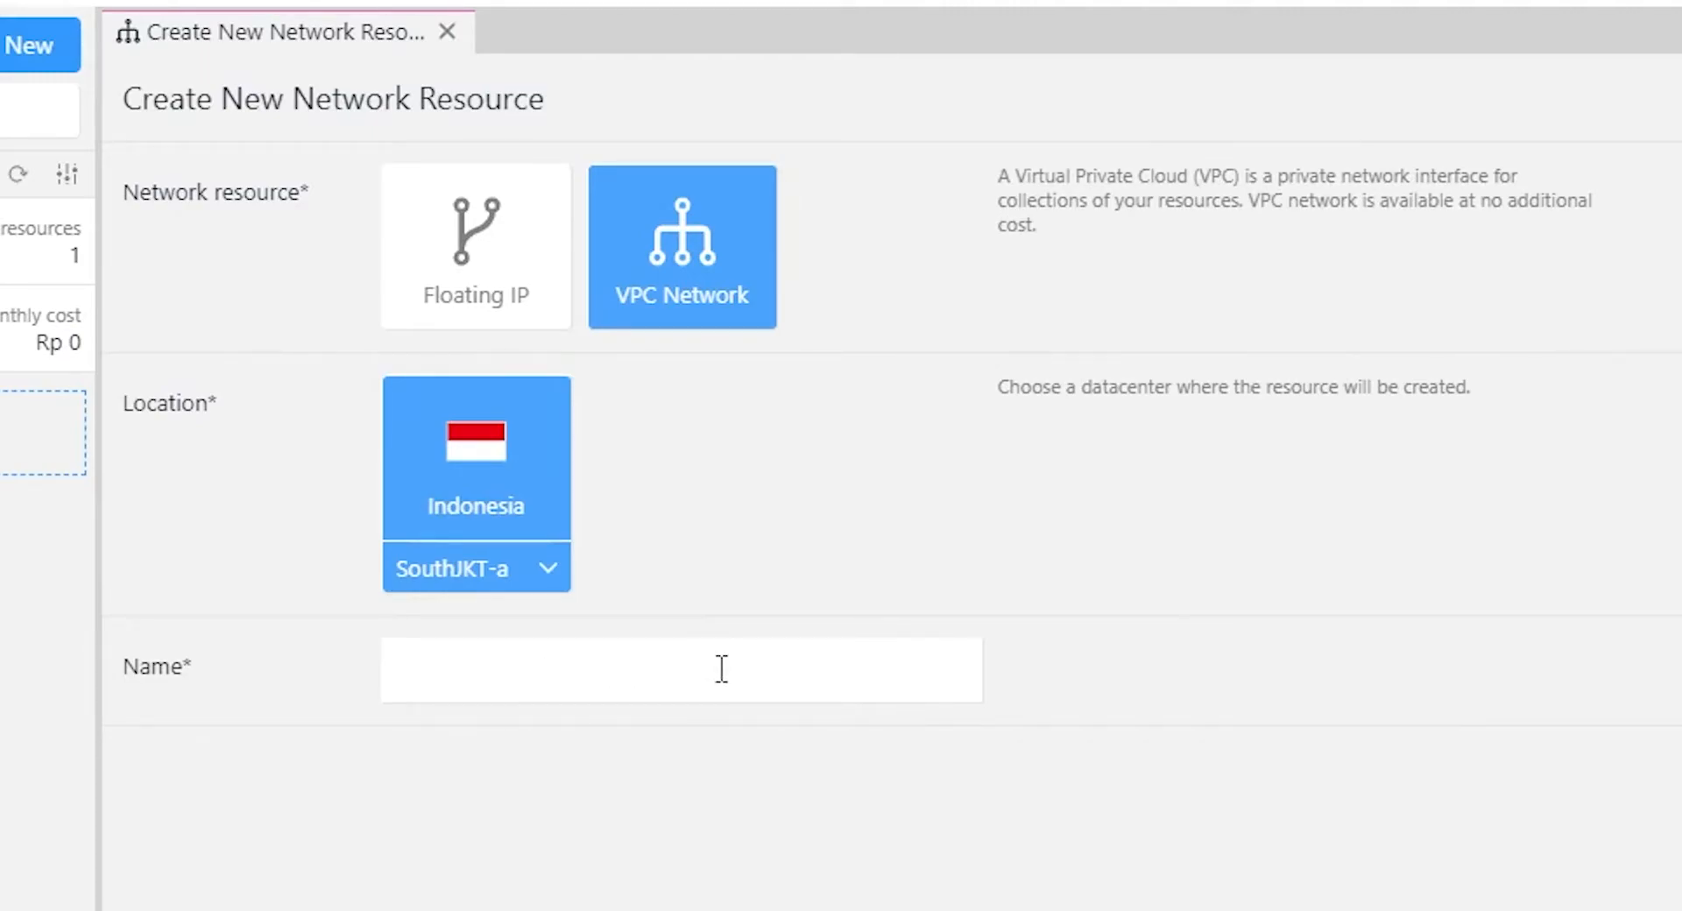
# Place the VPC in the NorthJKT-a datacenter, name it chr-jkt02, and create it.
pyautogui.click(519, 672)
pyautogui.click(480, 571)
pyautogui.click(482, 667)
pyautogui.click(548, 674)
pyautogui.click(794, 490)
pyautogui.click(624, 662)
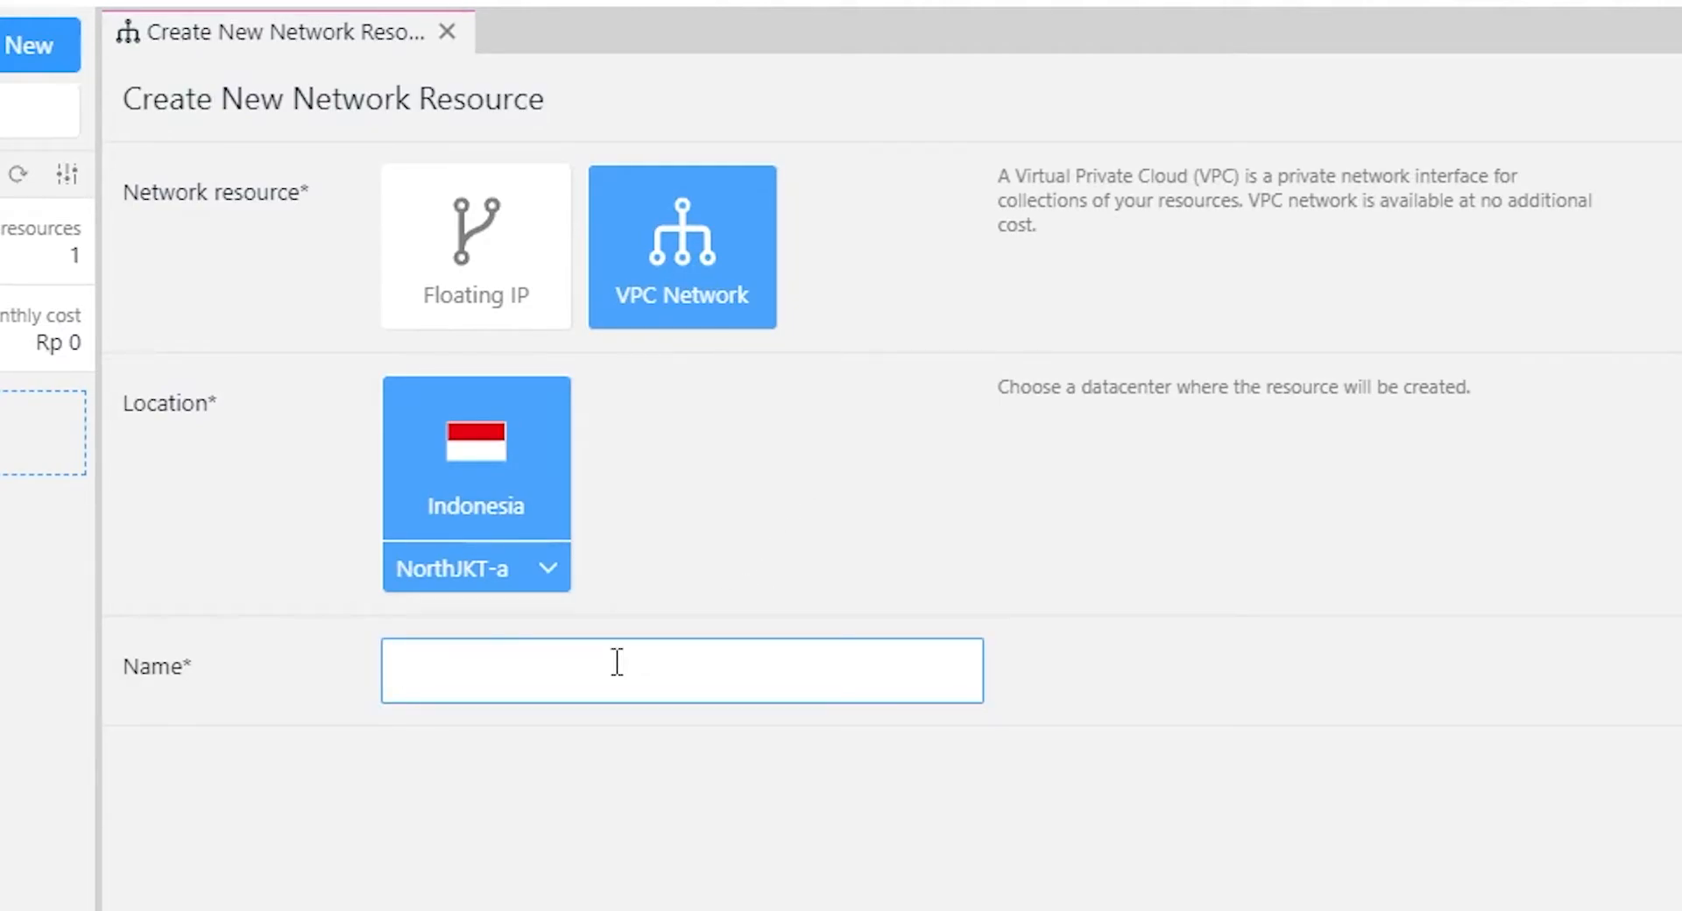
pyautogui.write('chr-jkt02')
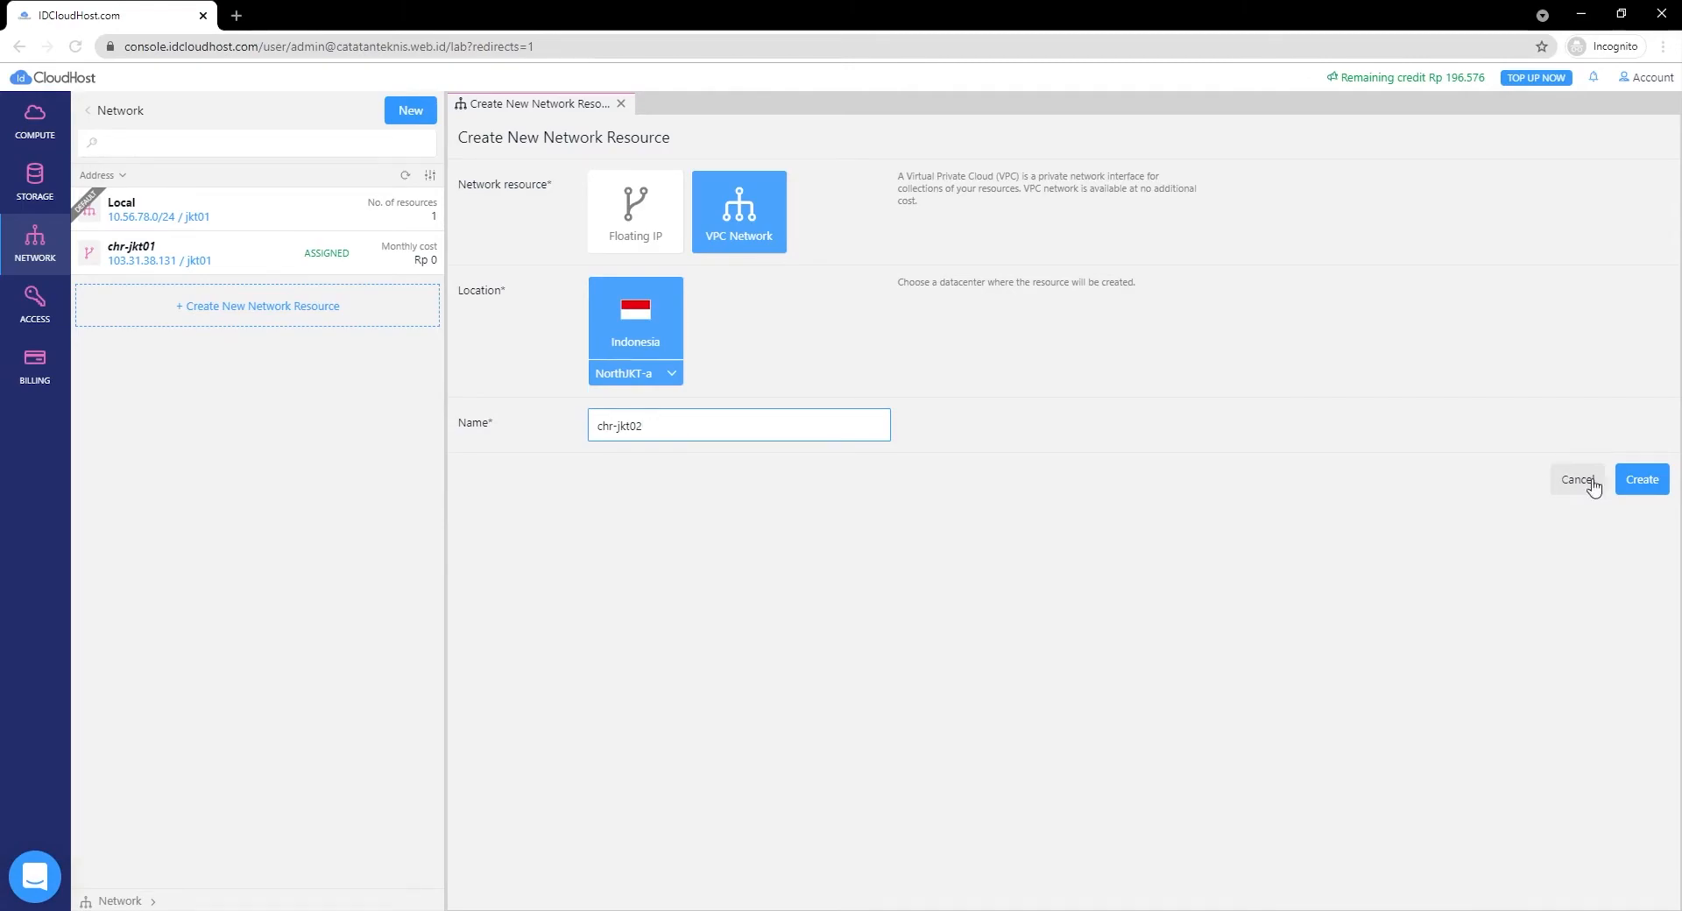
pyautogui.click(1642, 479)
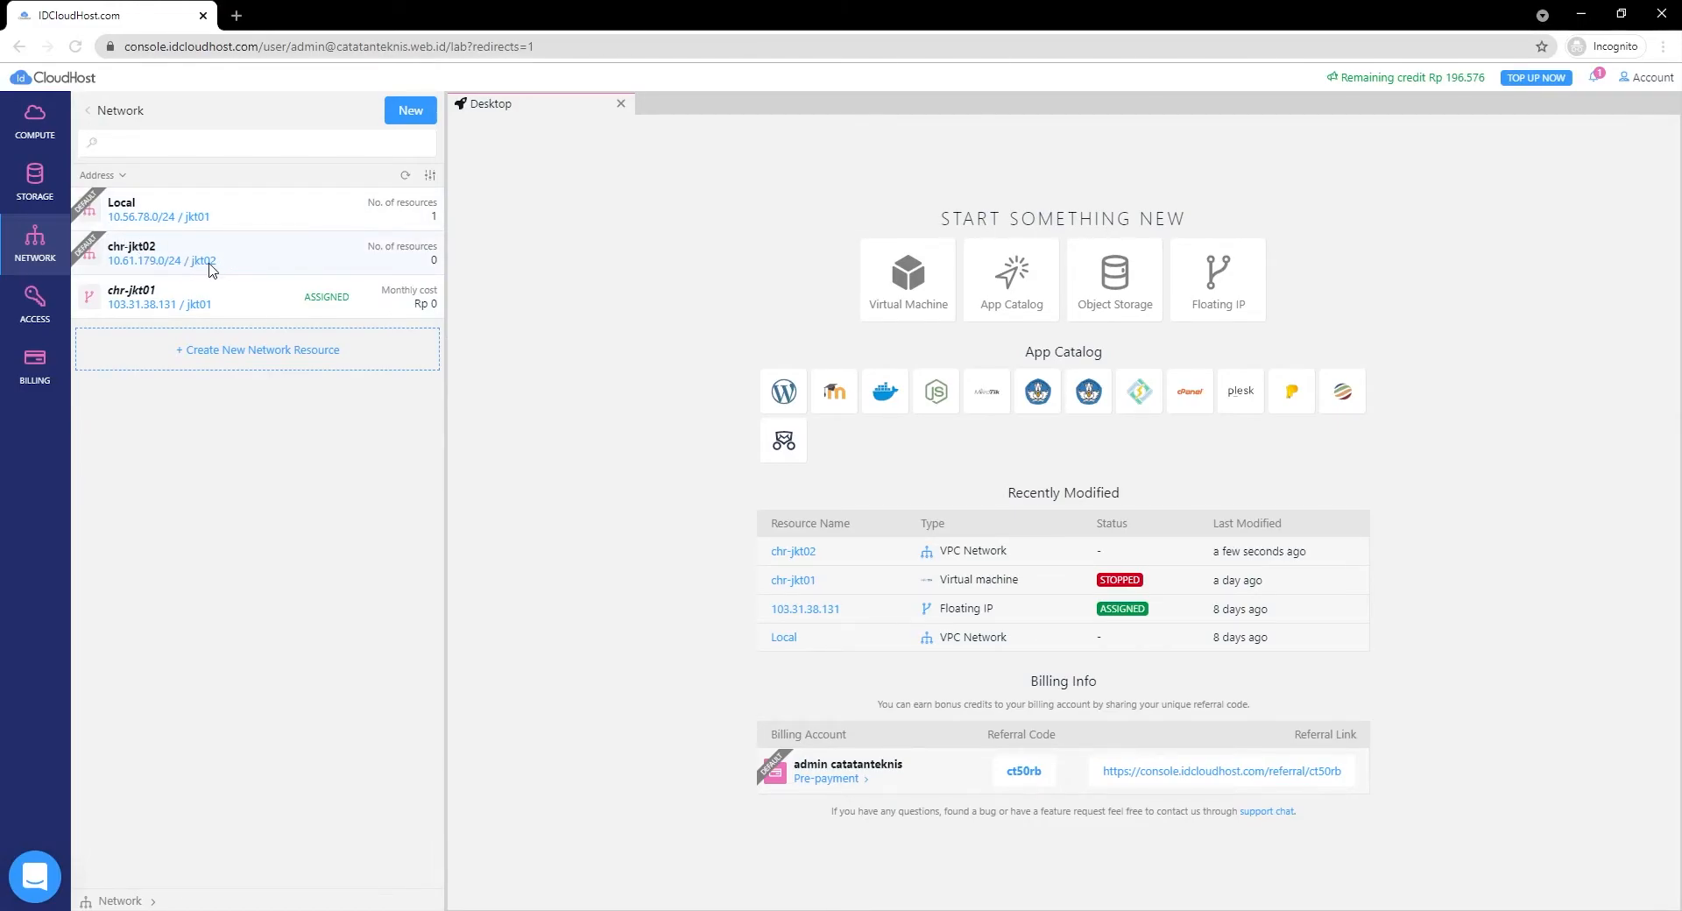
# Browse the Access and Billing lists, ending on the Compute list showing chr-jkt01.
pyautogui.click(33, 314)
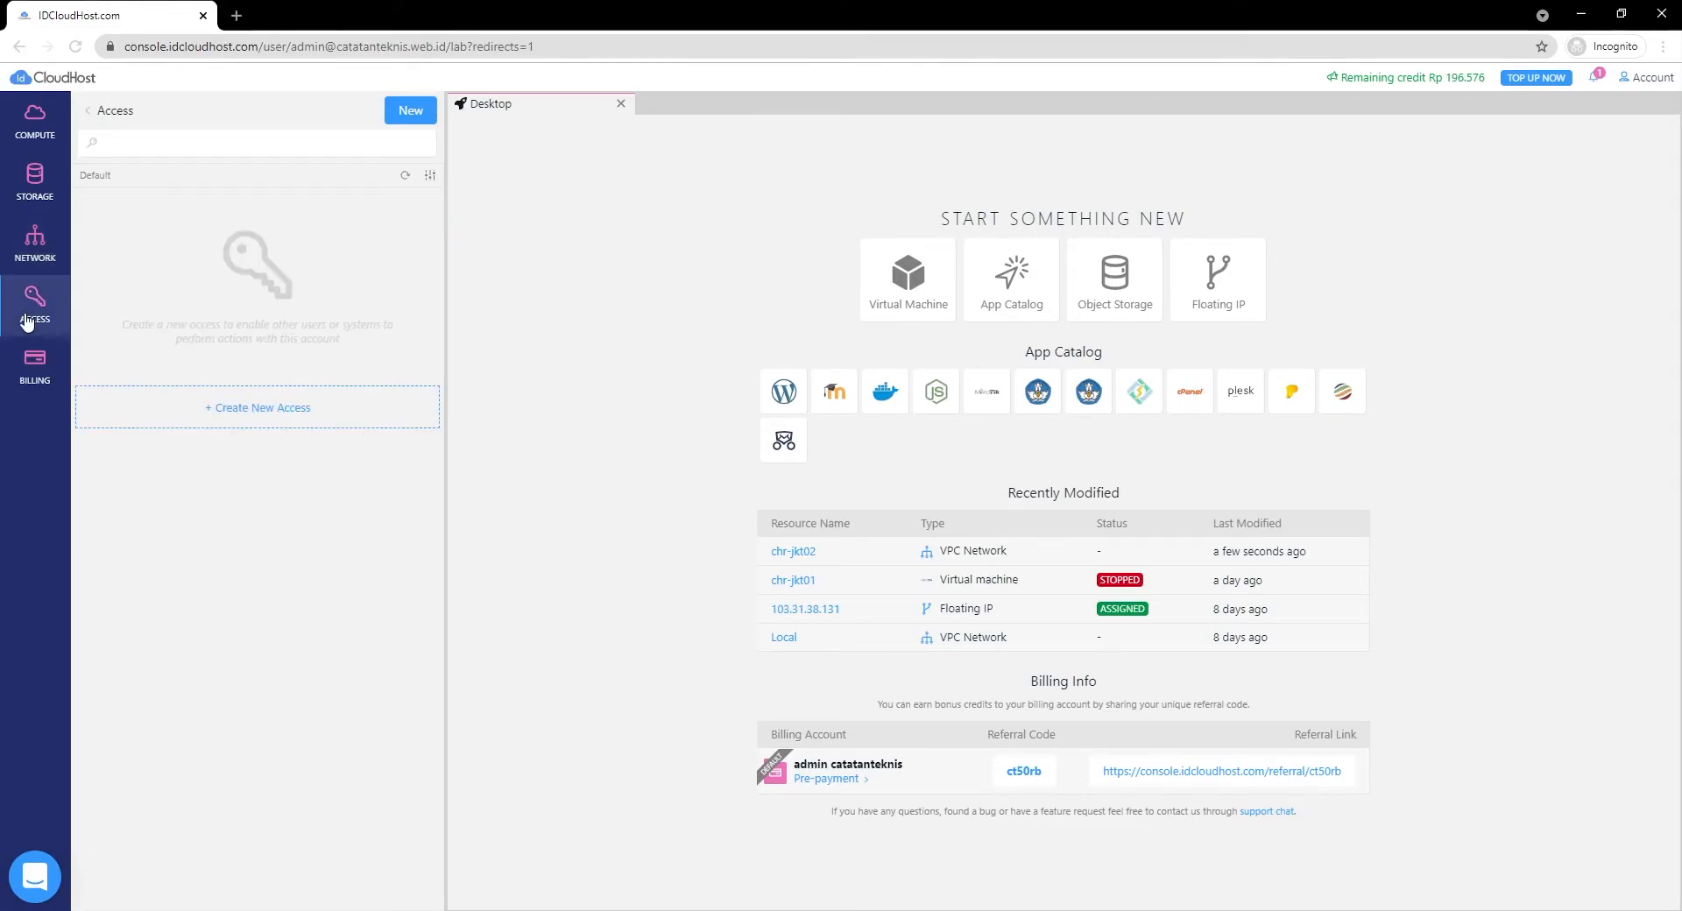
pyautogui.click(37, 367)
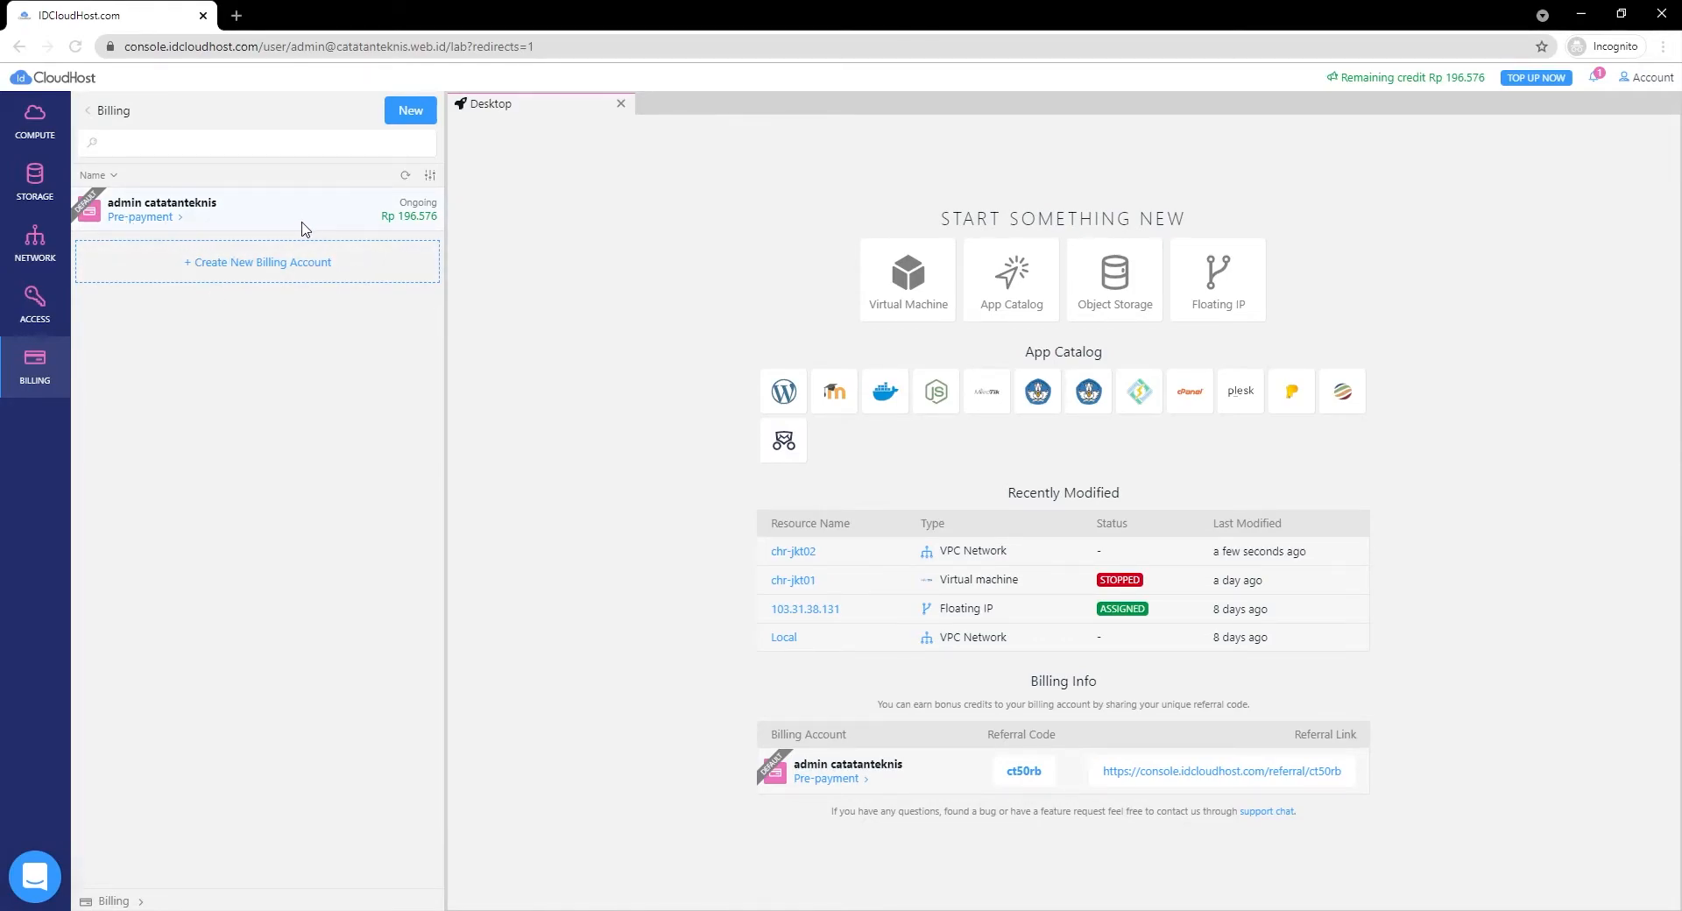
pyautogui.click(25, 123)
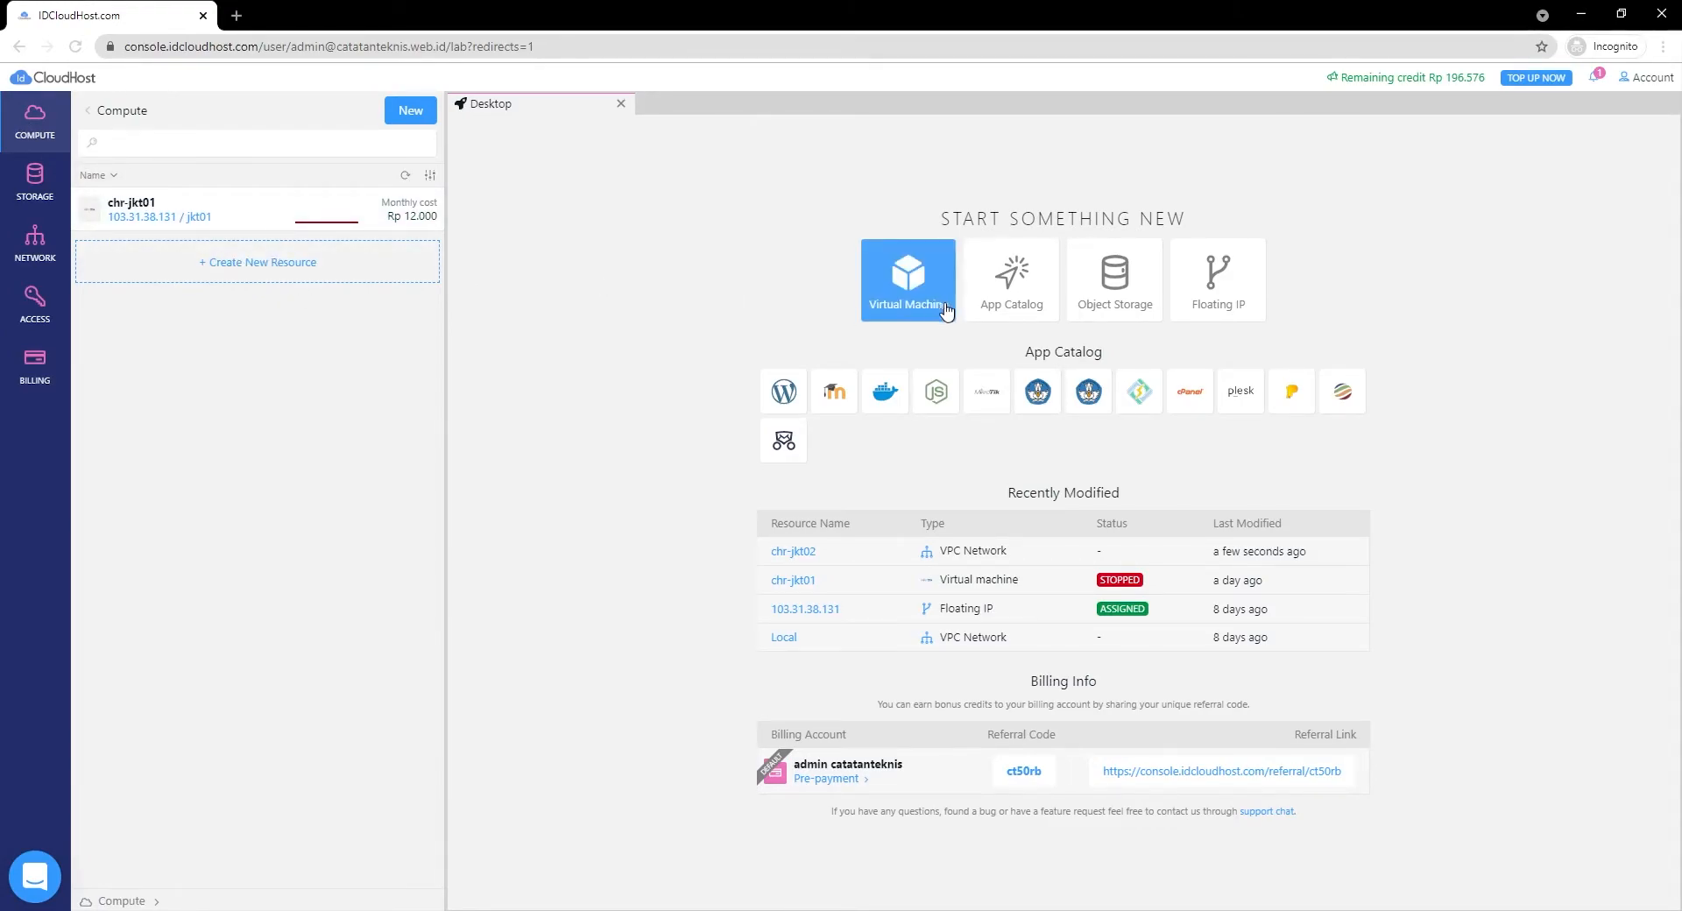
# Pick the Mikrotik Chr.6.47.8 image from the App Catalog and scroll past the size options.
pyautogui.click(1020, 276)
pyautogui.click(1012, 284)
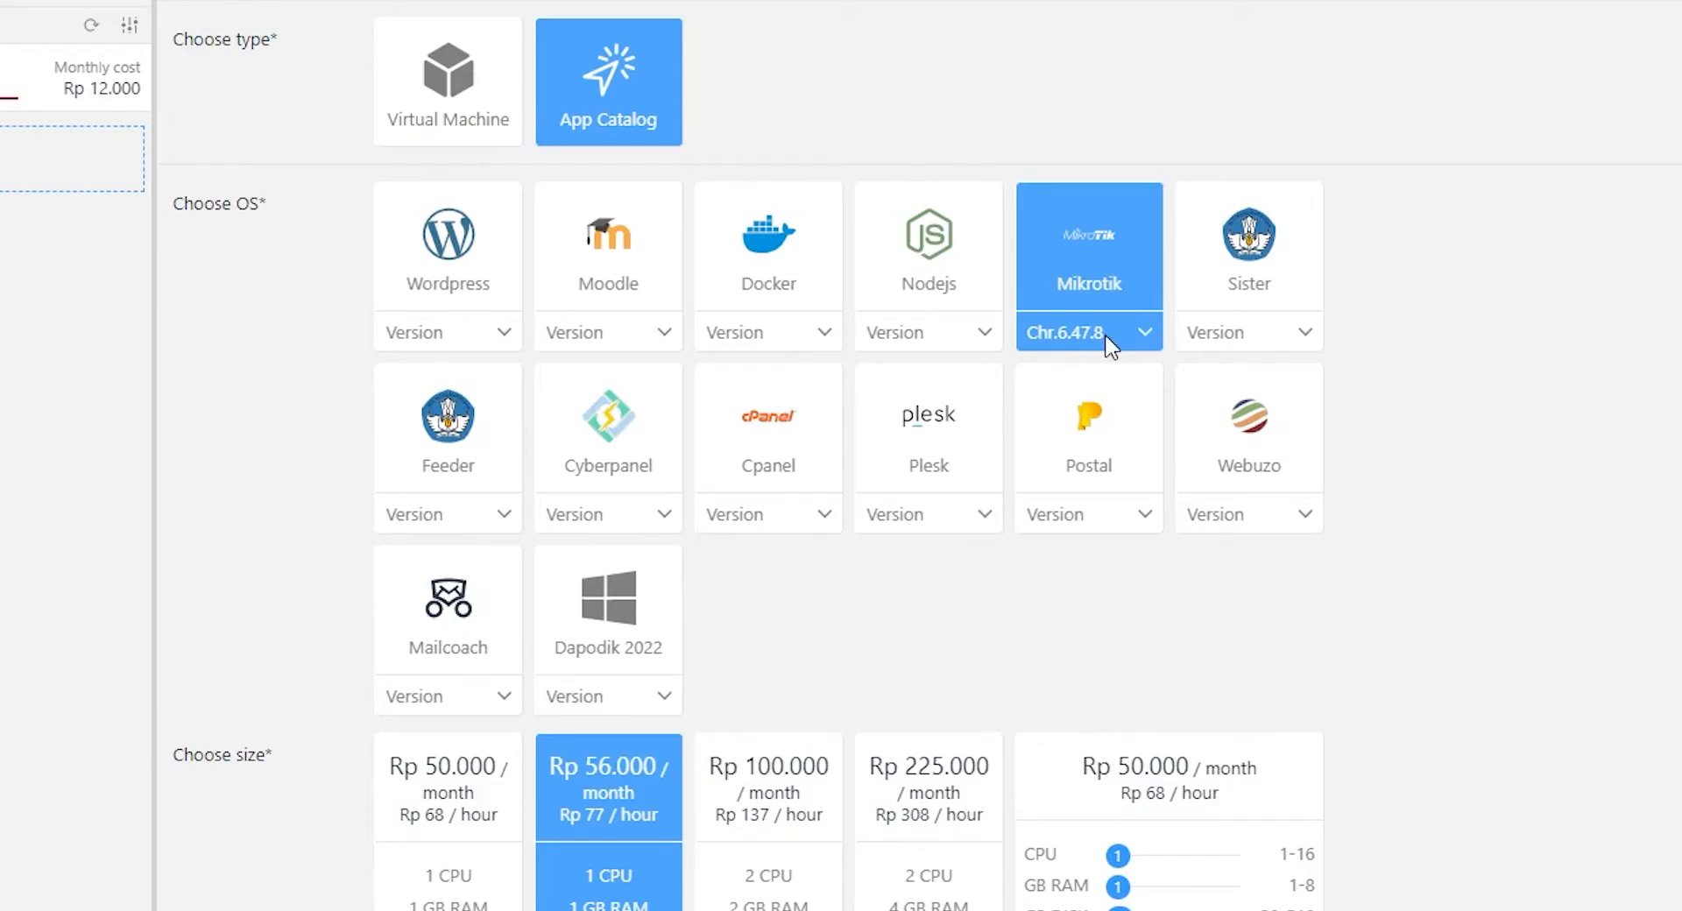
pyautogui.scroll(-3, 571, 669)
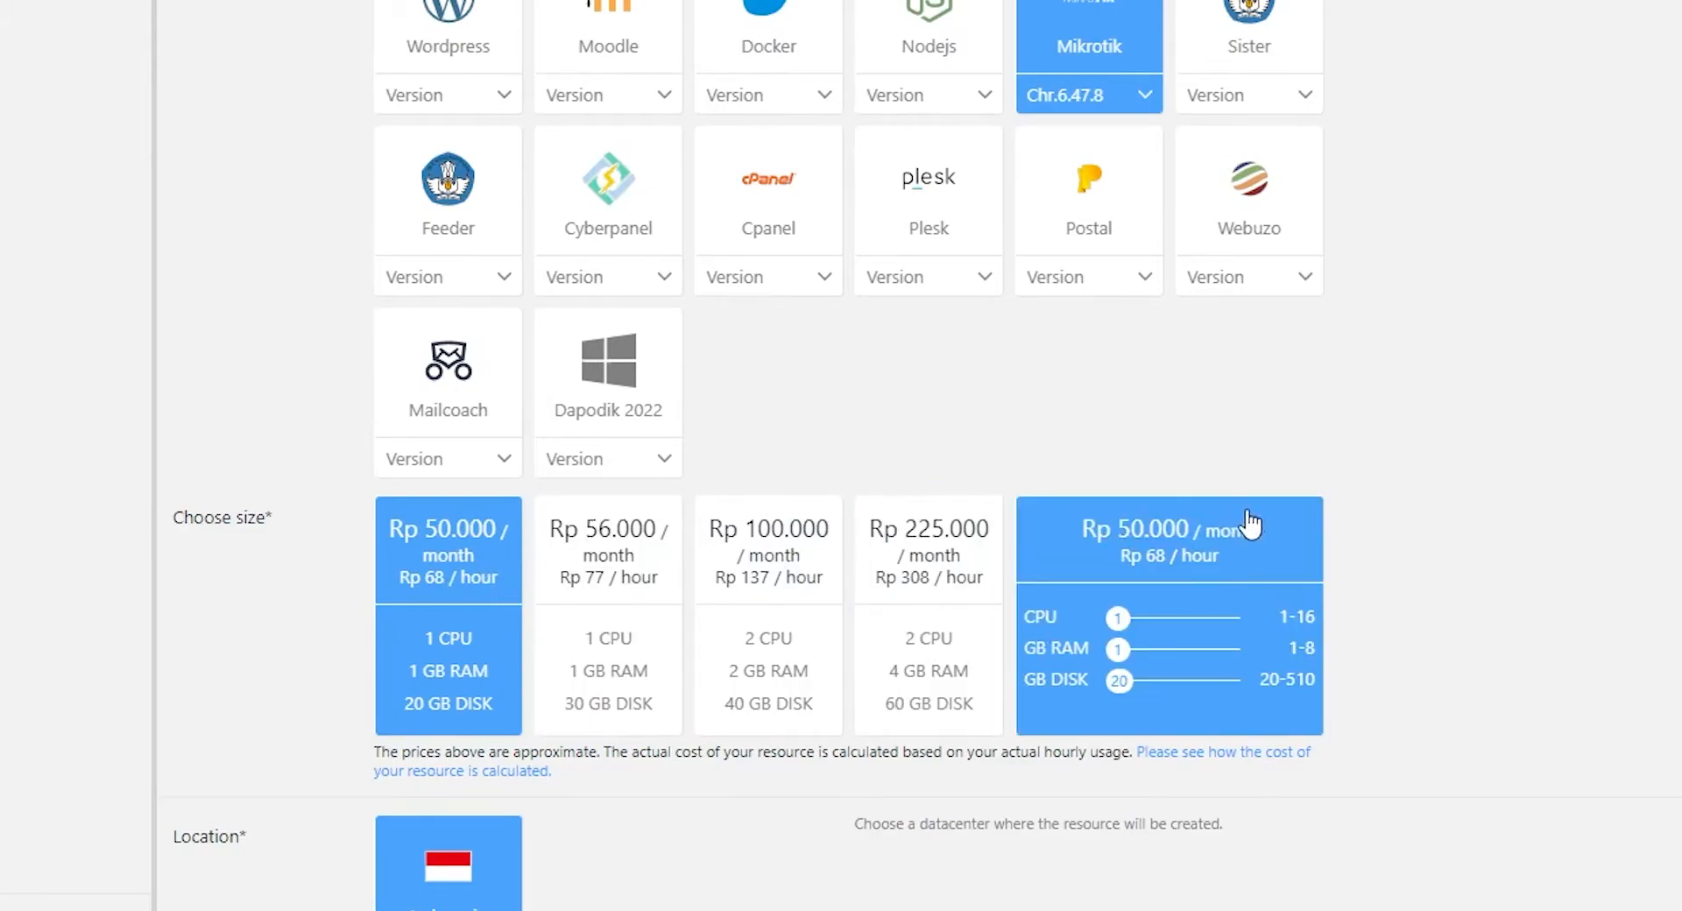
pyautogui.scroll(-8, 1384, 508)
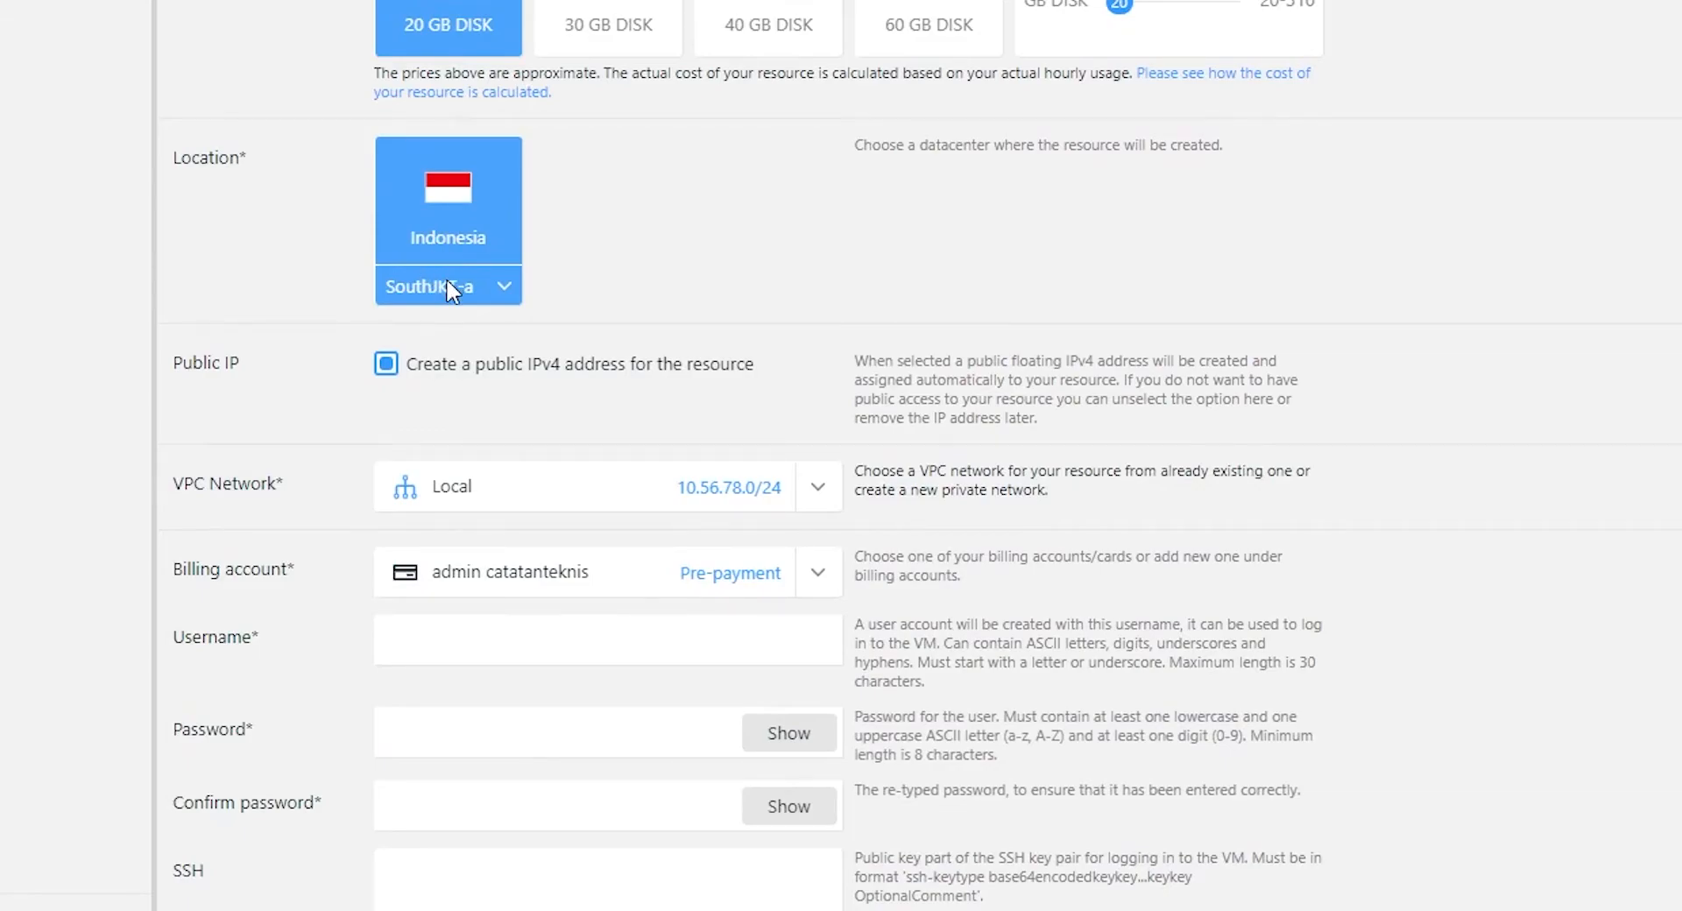
# Set location NorthJKT-a, keep public IPv4 enabled, VPC chr-jkt02, and the pre-payment billing account.
pyautogui.click(428, 373)
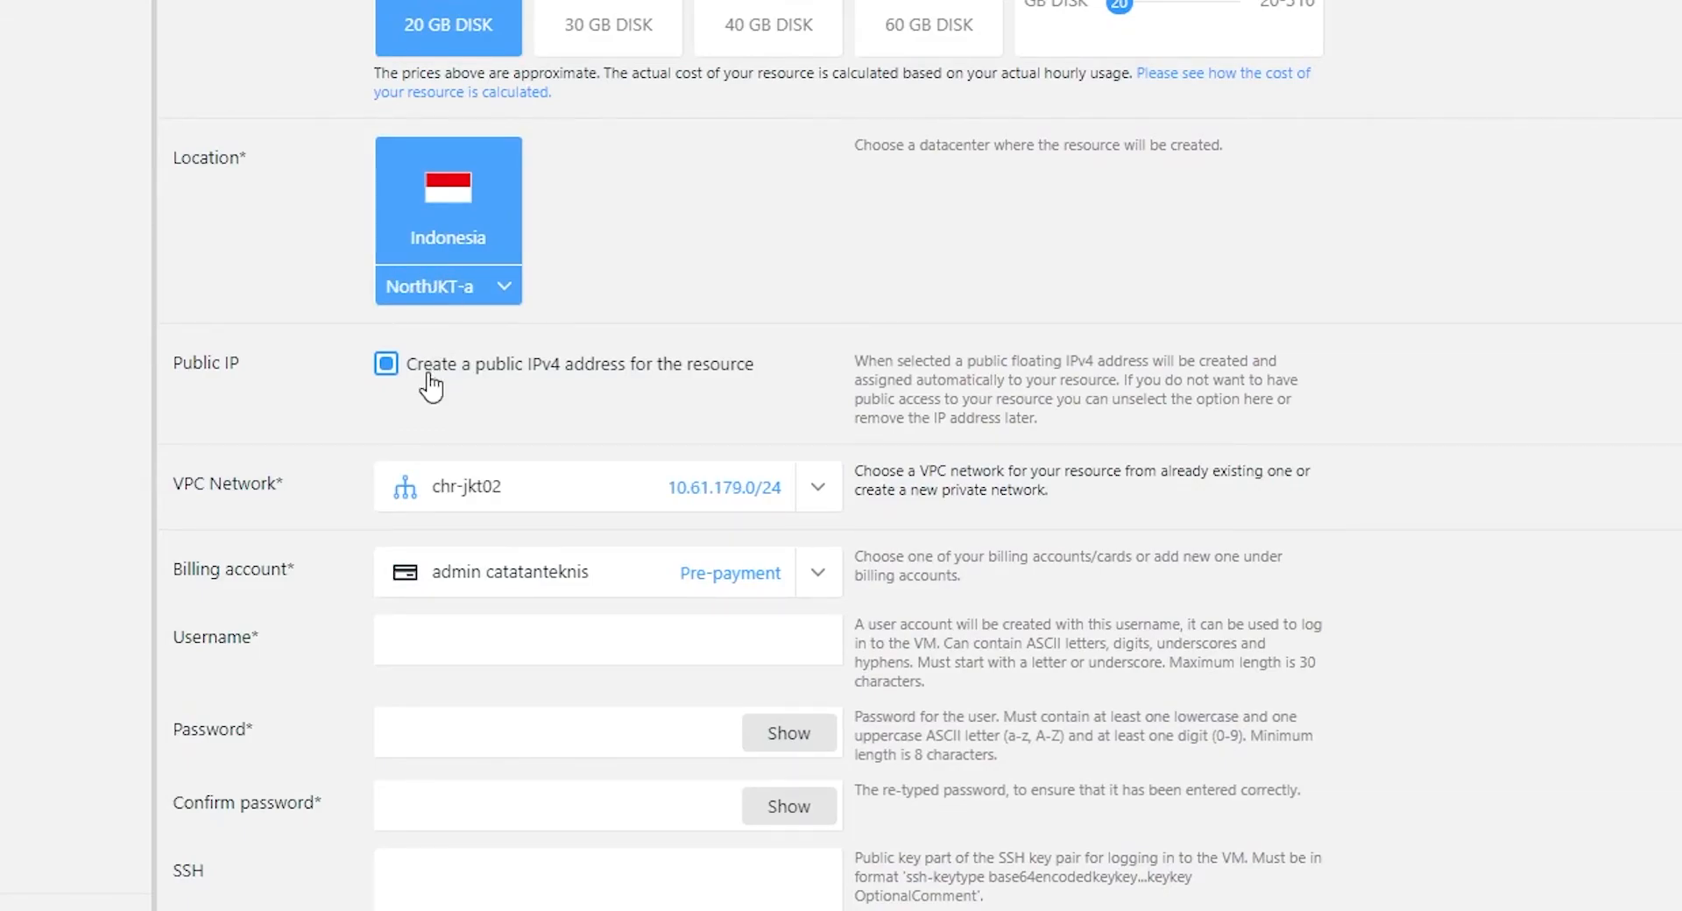
pyautogui.click(383, 367)
pyautogui.click(386, 366)
pyautogui.click(386, 365)
pyautogui.click(385, 365)
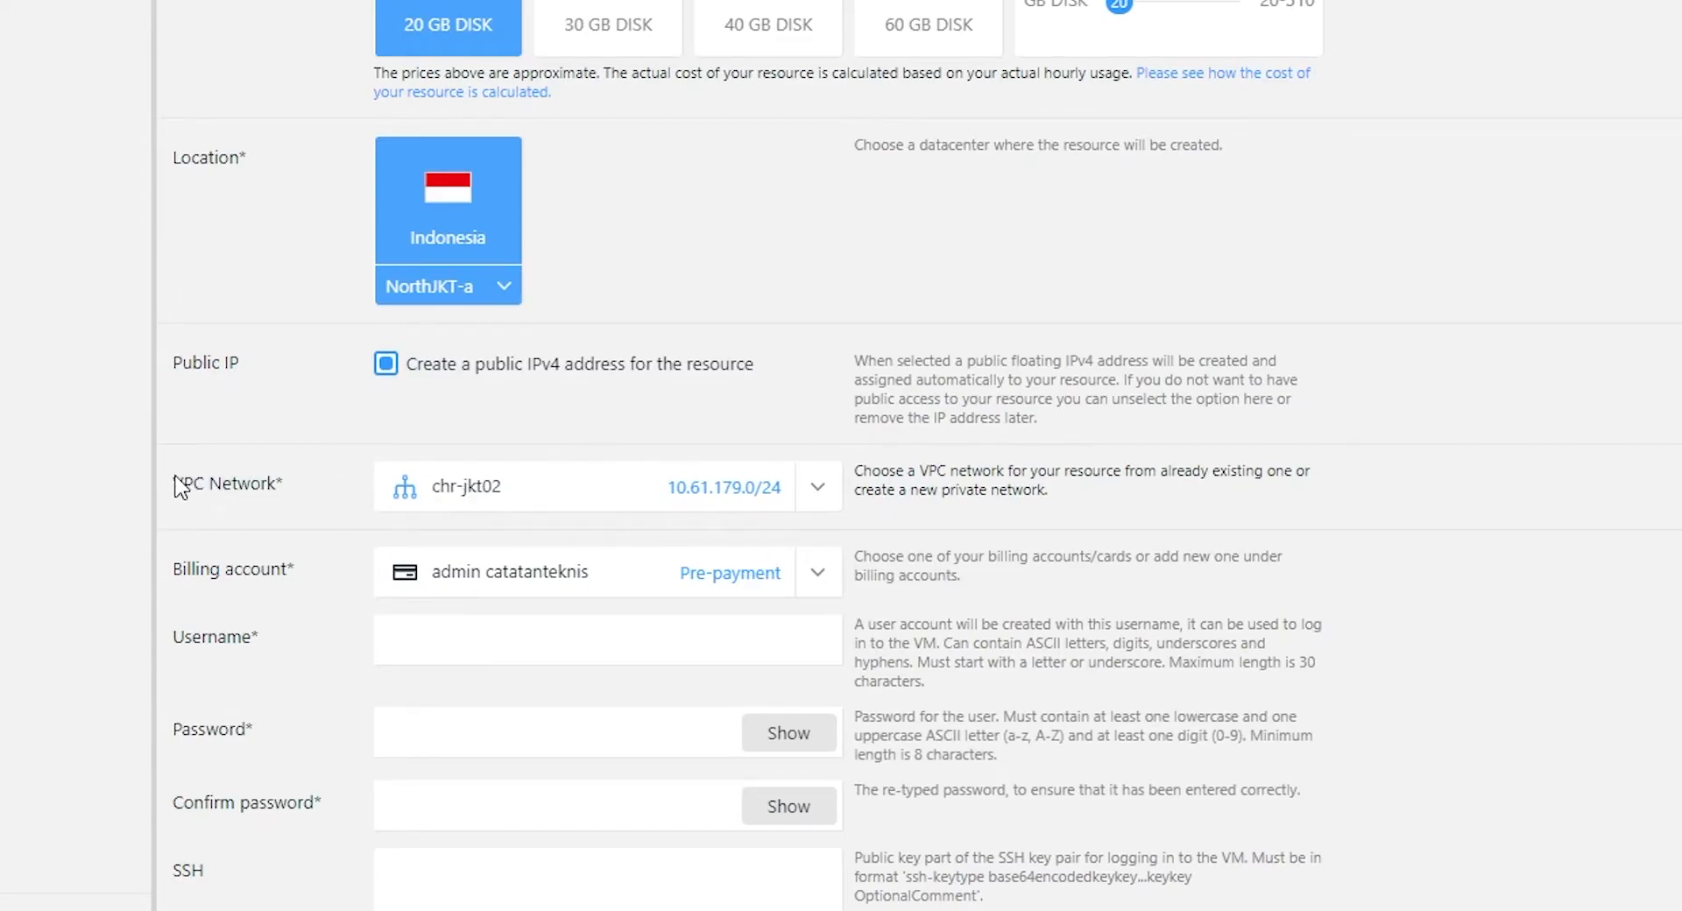
pyautogui.moveTo(174, 482); pyautogui.dragTo(300, 479)
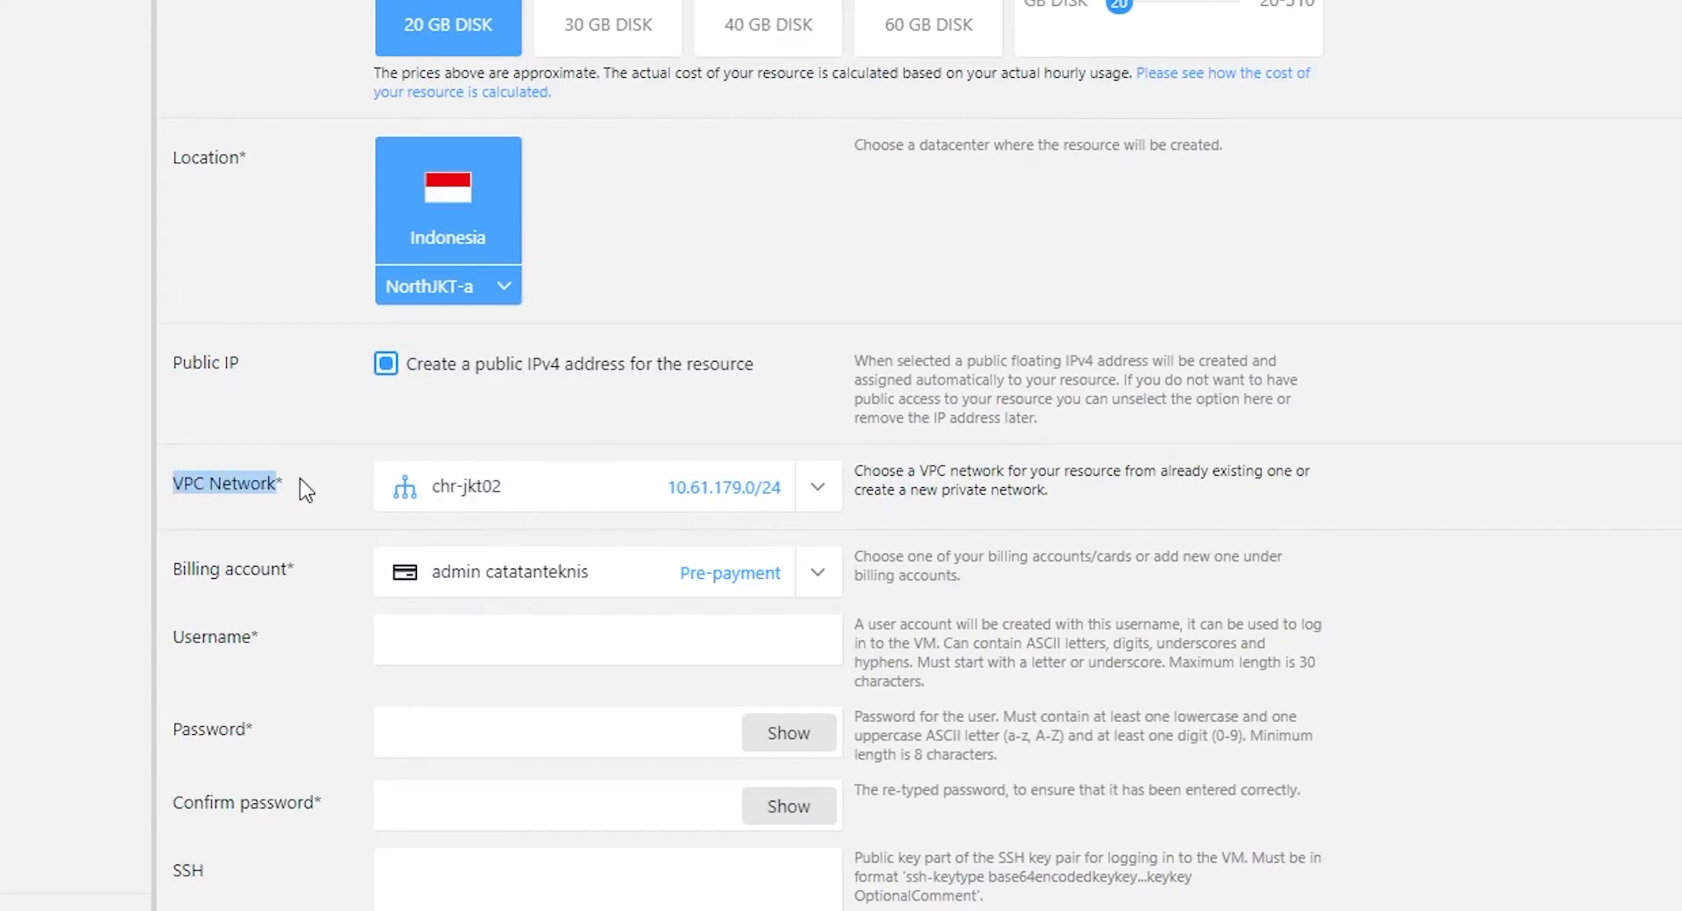
pyautogui.click(489, 494)
pyautogui.click(494, 489)
pyautogui.moveTo(495, 483); pyautogui.dragTo(508, 481)
pyautogui.click(609, 421)
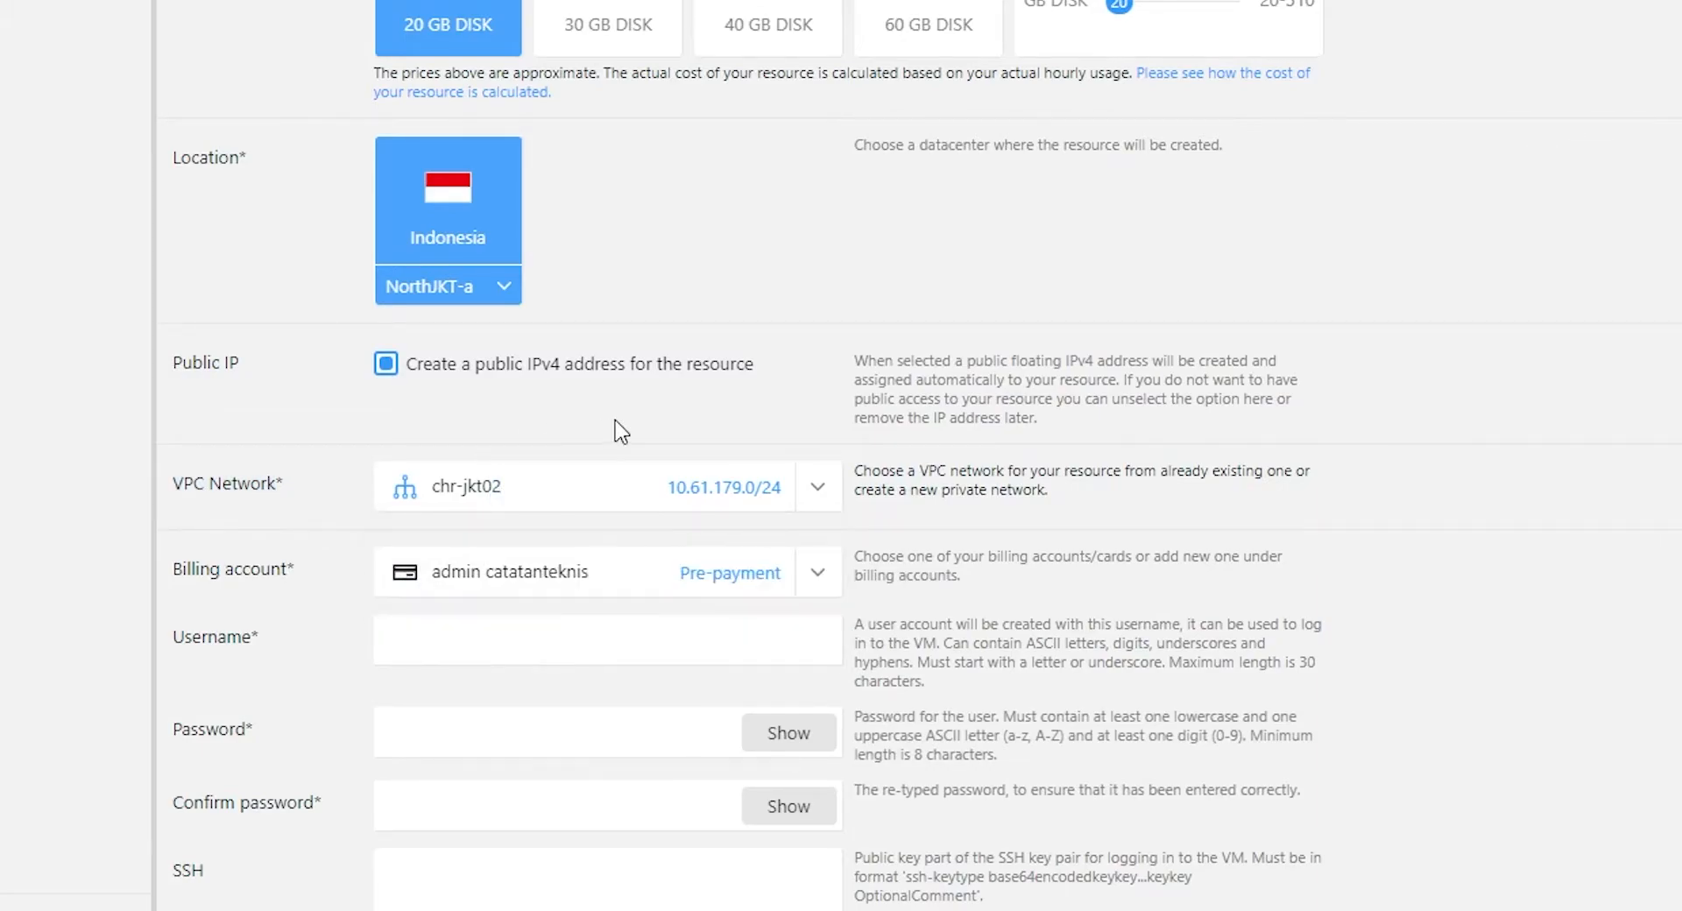
pyautogui.click(817, 573)
pyautogui.click(547, 632)
# Enter username belajar, a matching password, resource name chr-jkt02, and create the VM.
pyautogui.click(545, 637)
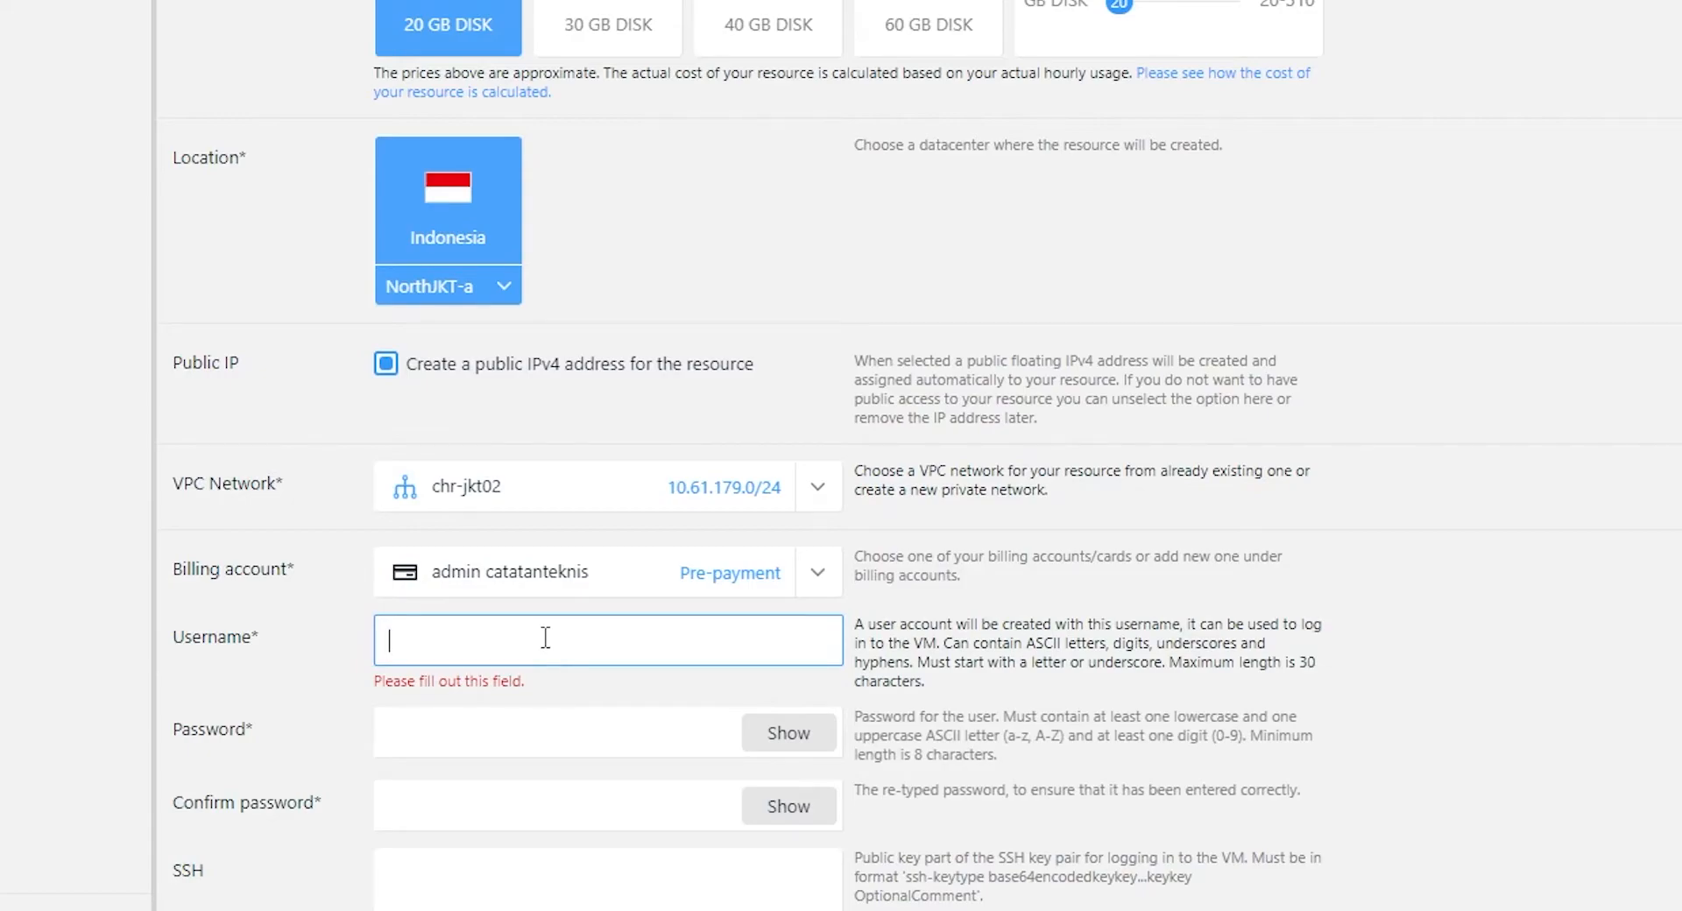
pyautogui.write('belajar')
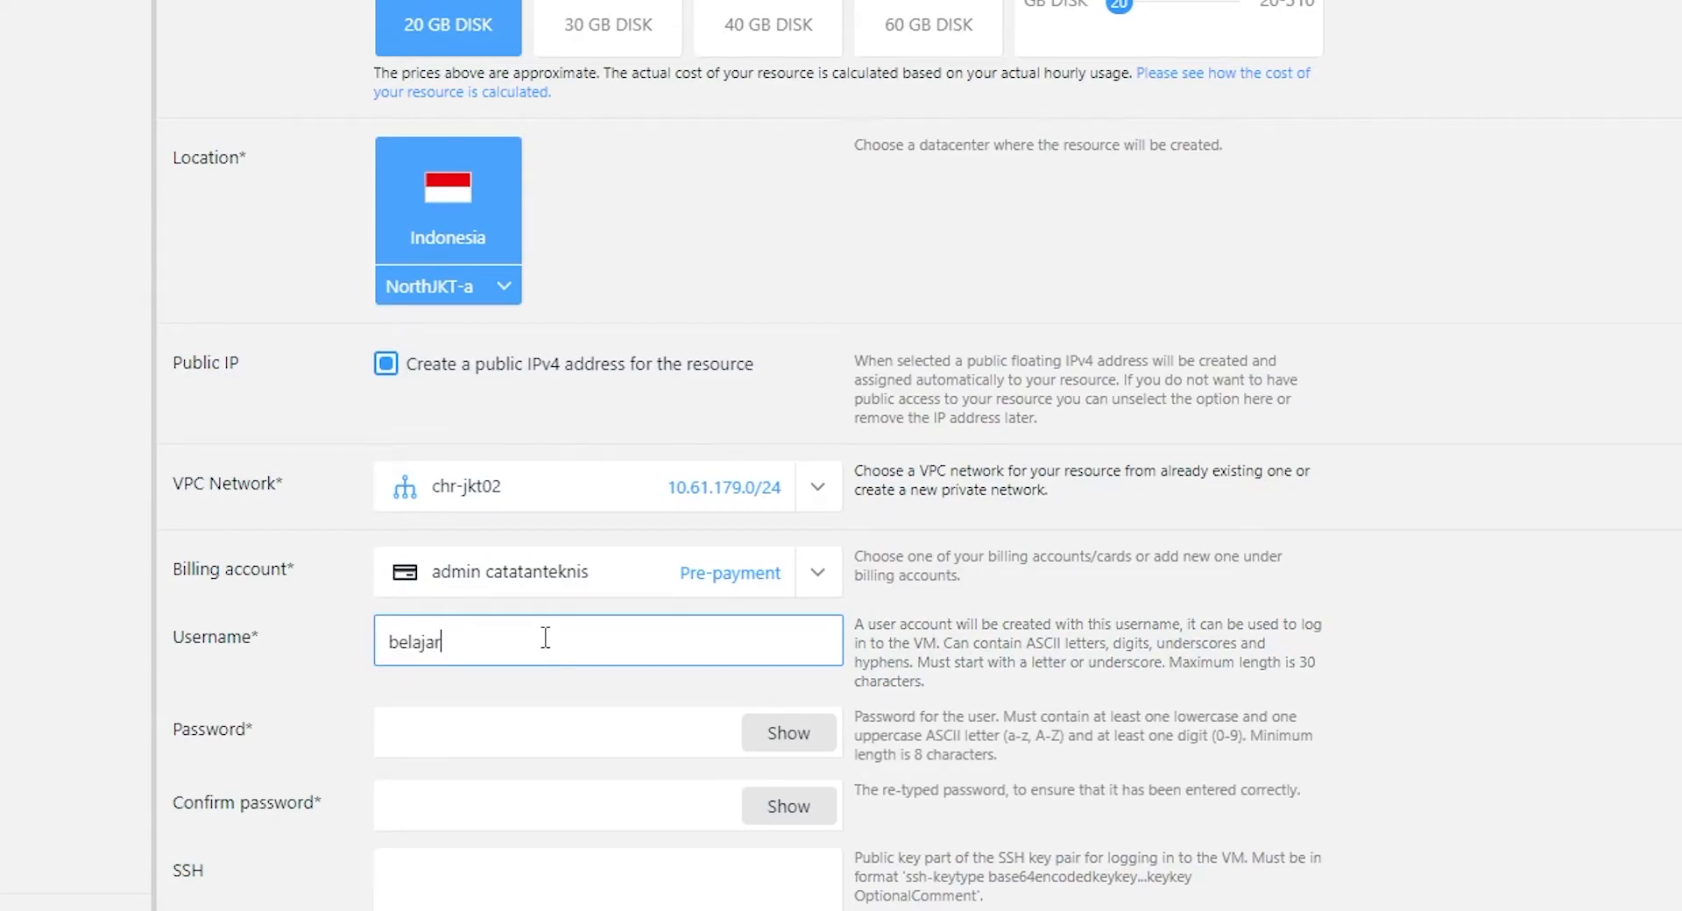
pyautogui.press('Tab')
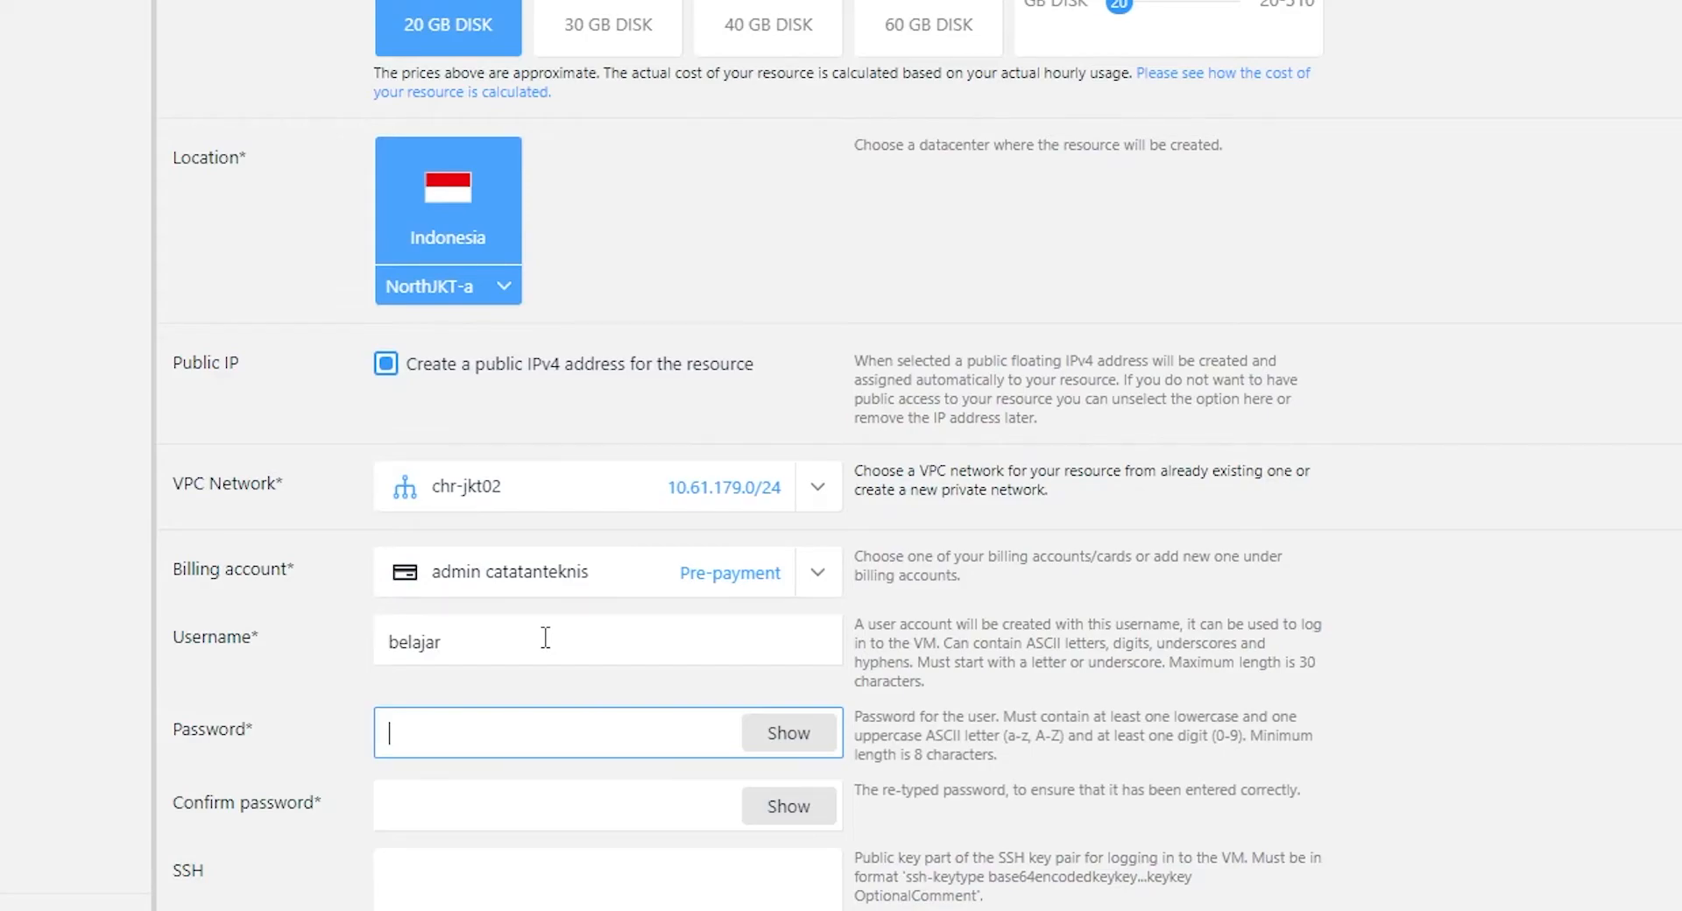
pyautogui.write('•••••••••')
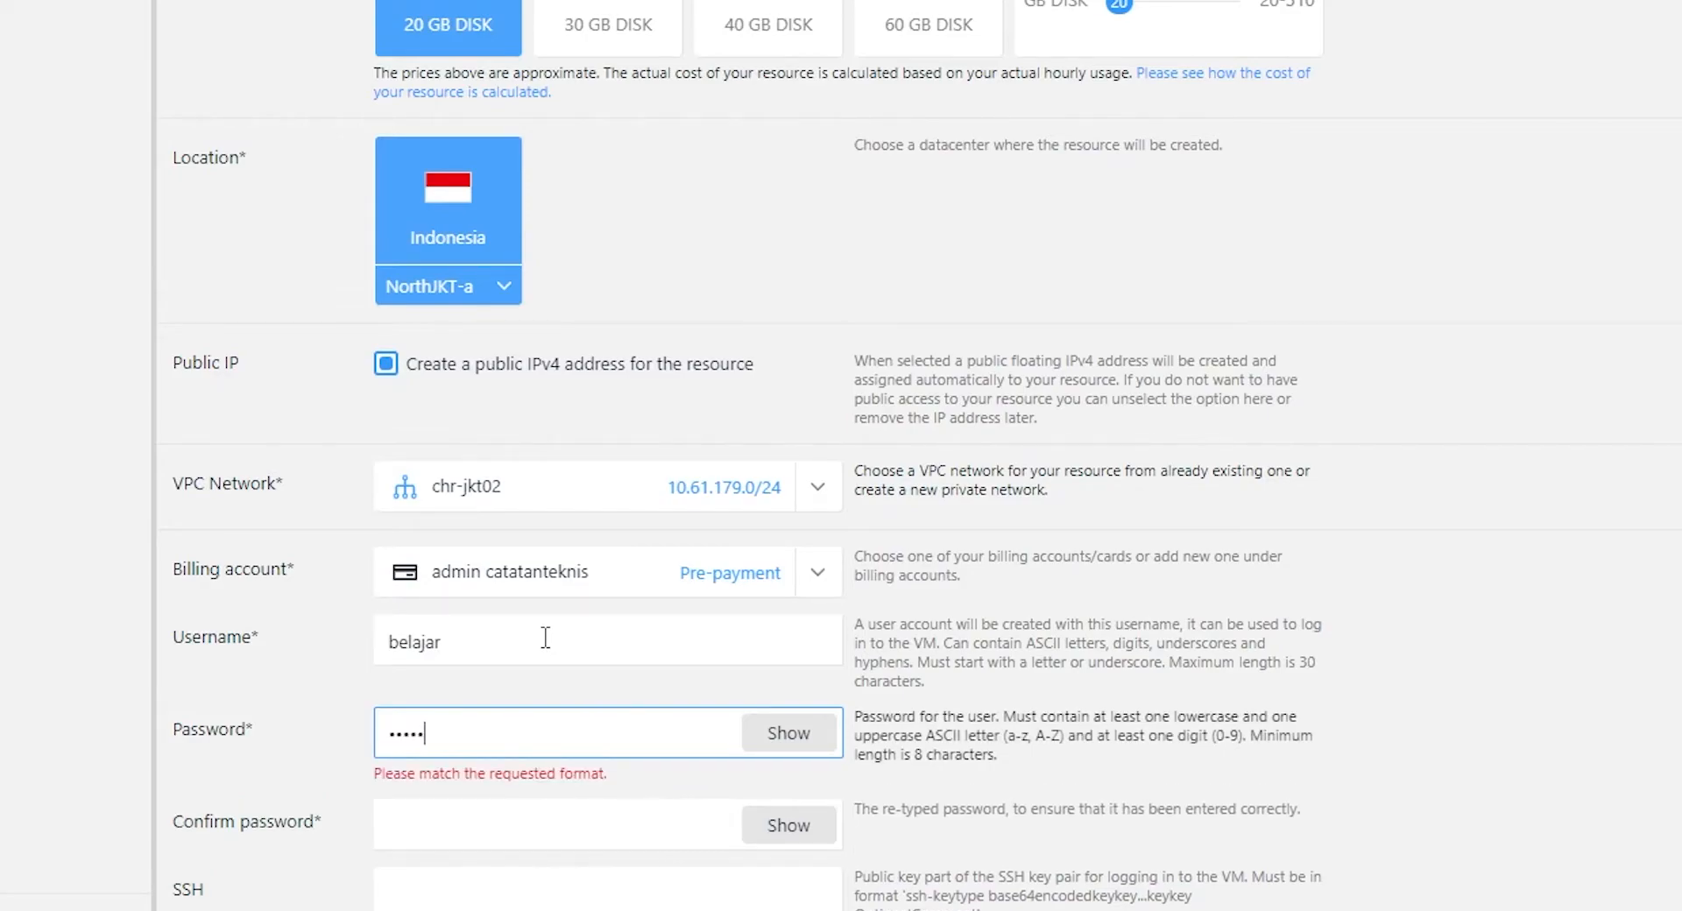
pyautogui.write('•')
pyautogui.press('Tab')
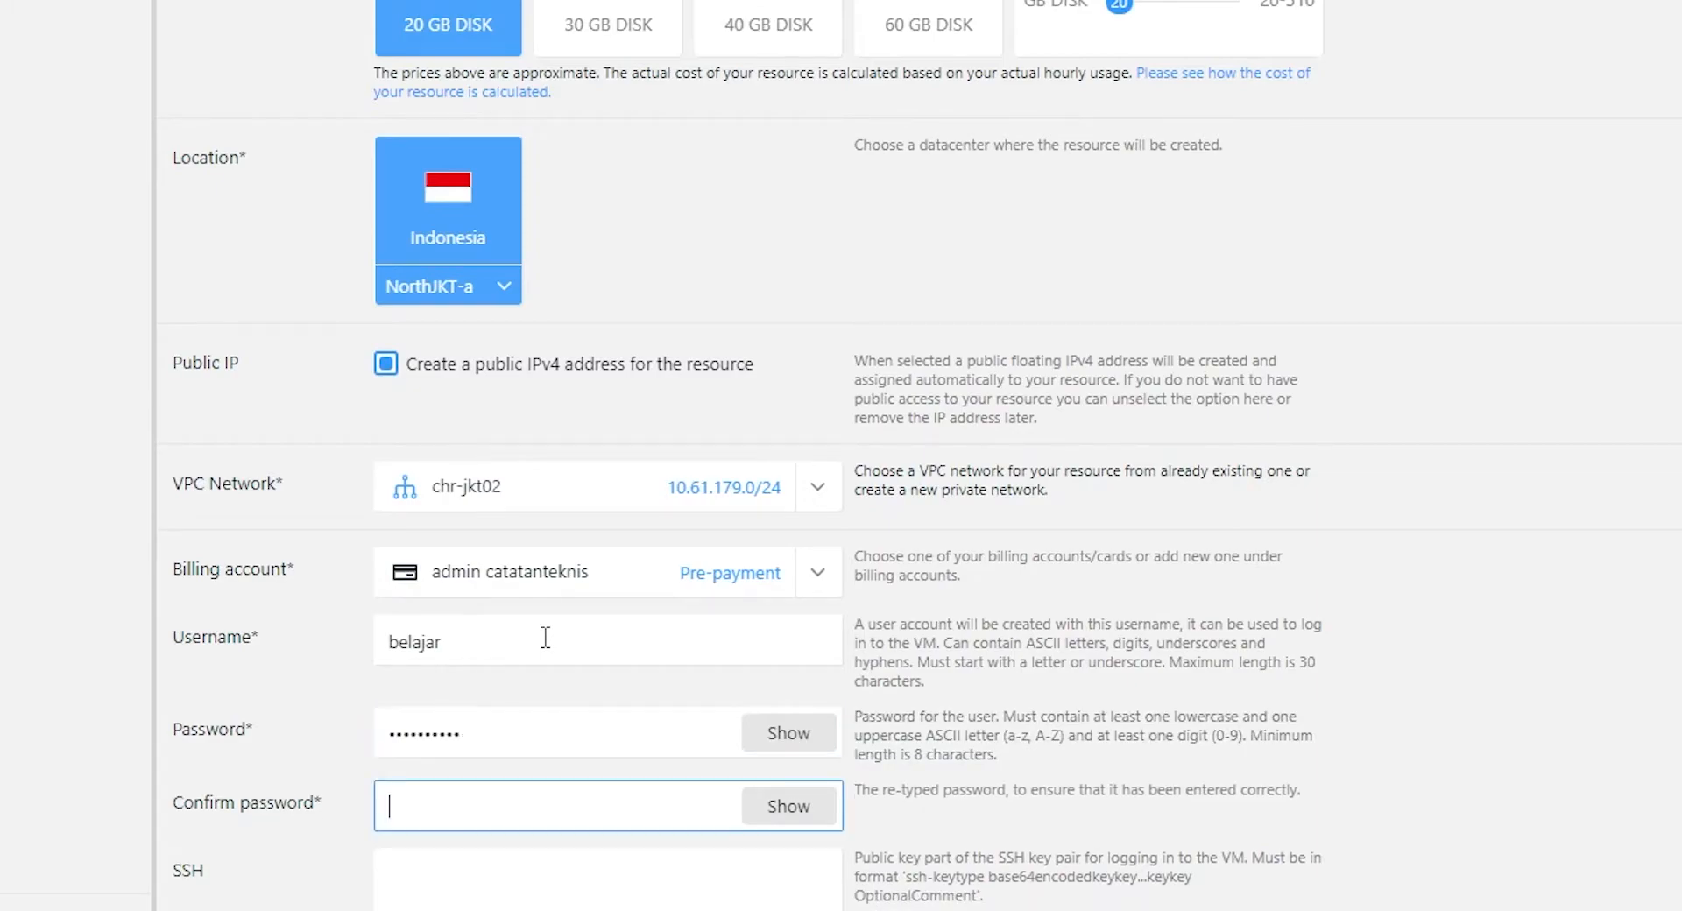
pyautogui.write('••••••••••')
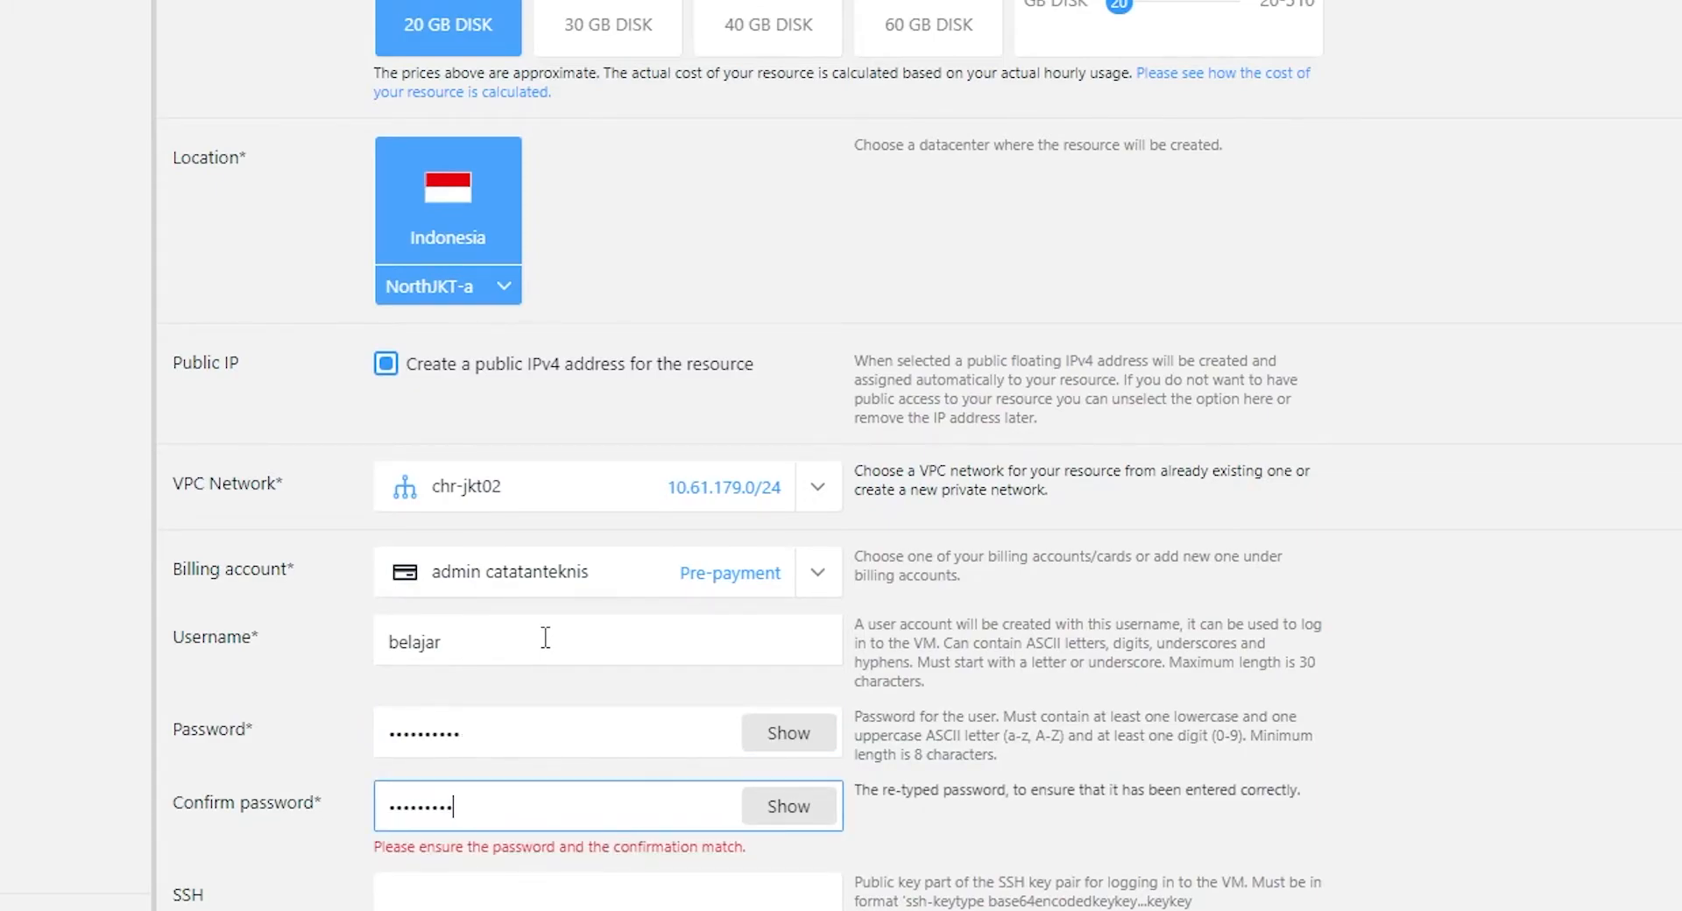
pyautogui.scroll(-2, 600, 653)
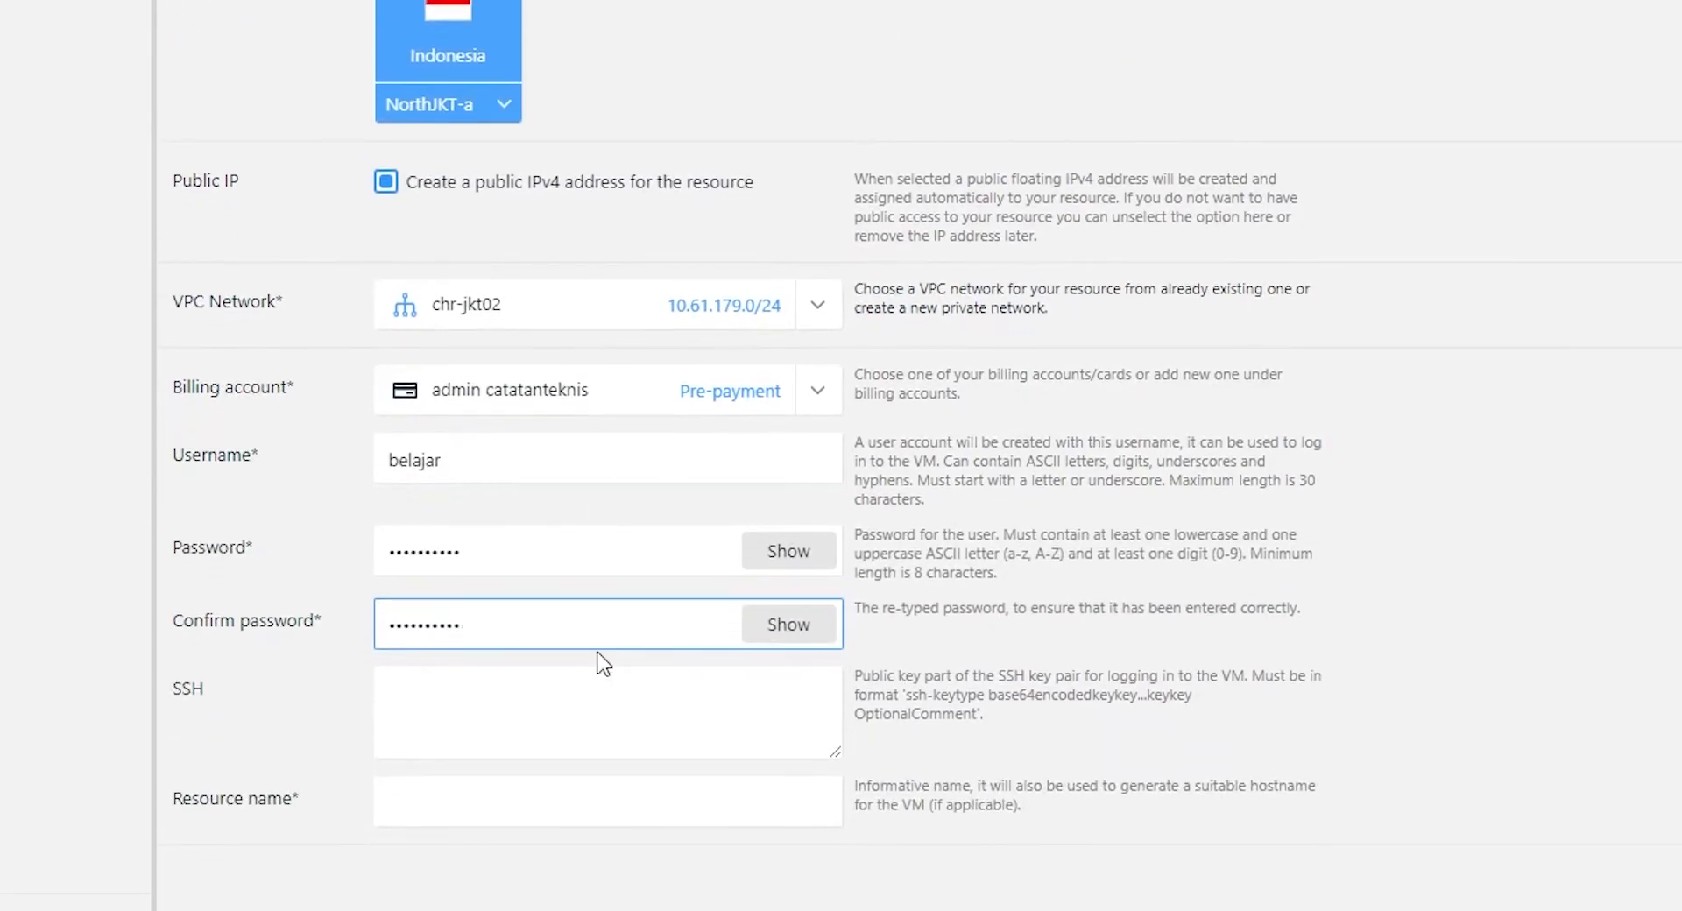
pyautogui.click(518, 807)
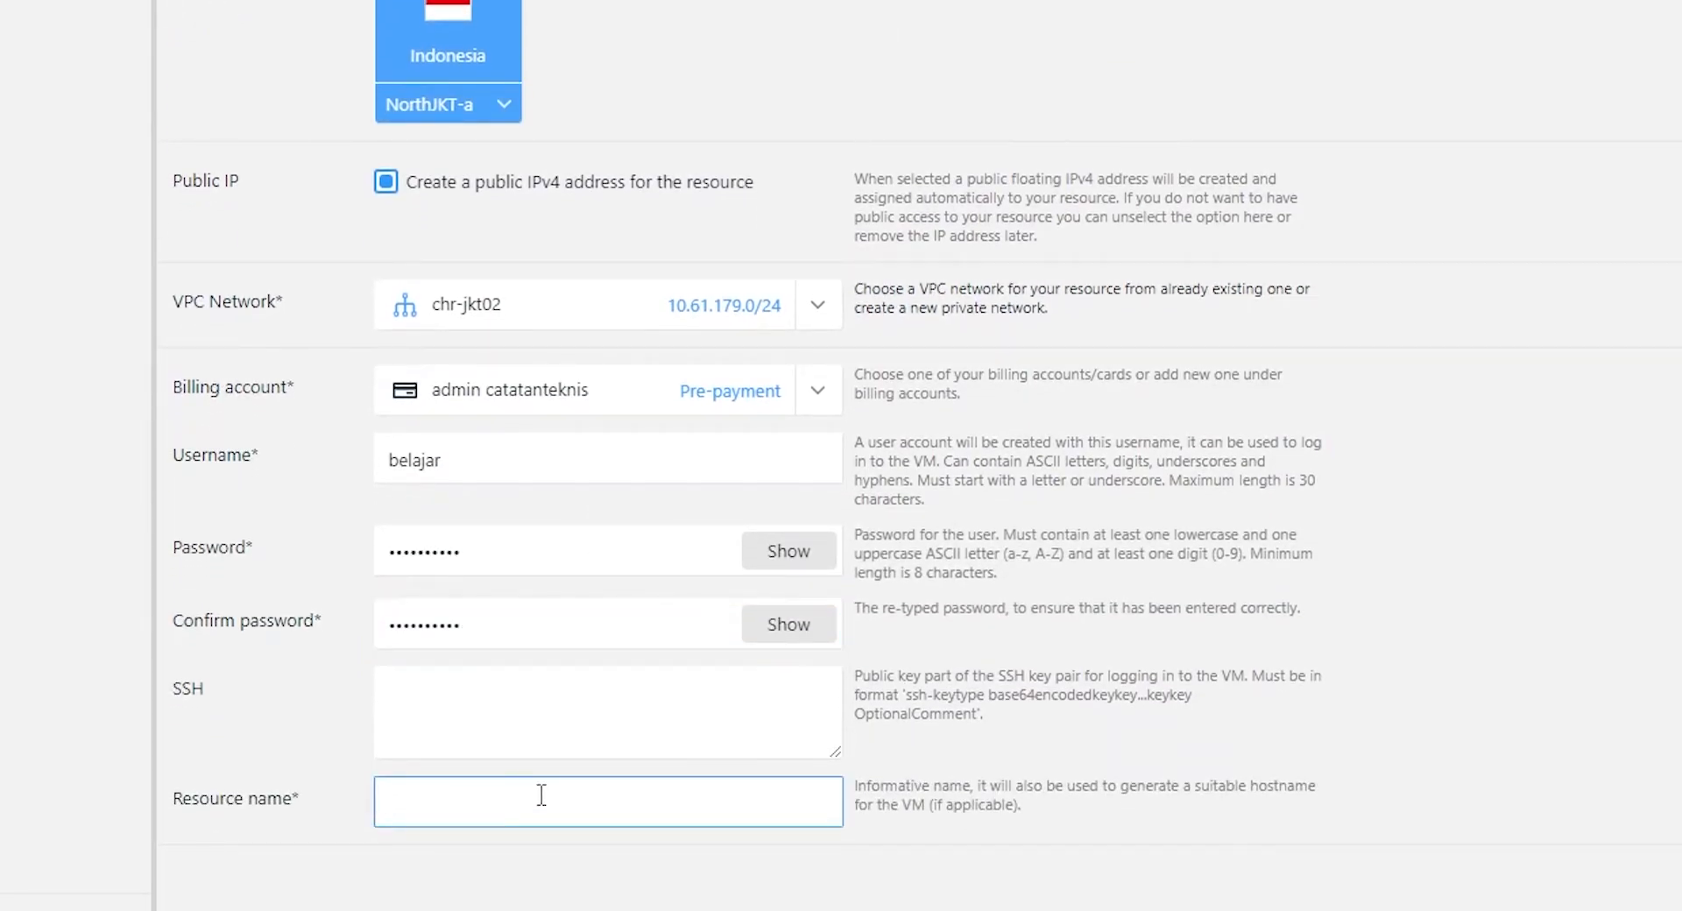
pyautogui.write('chr-jkt02')
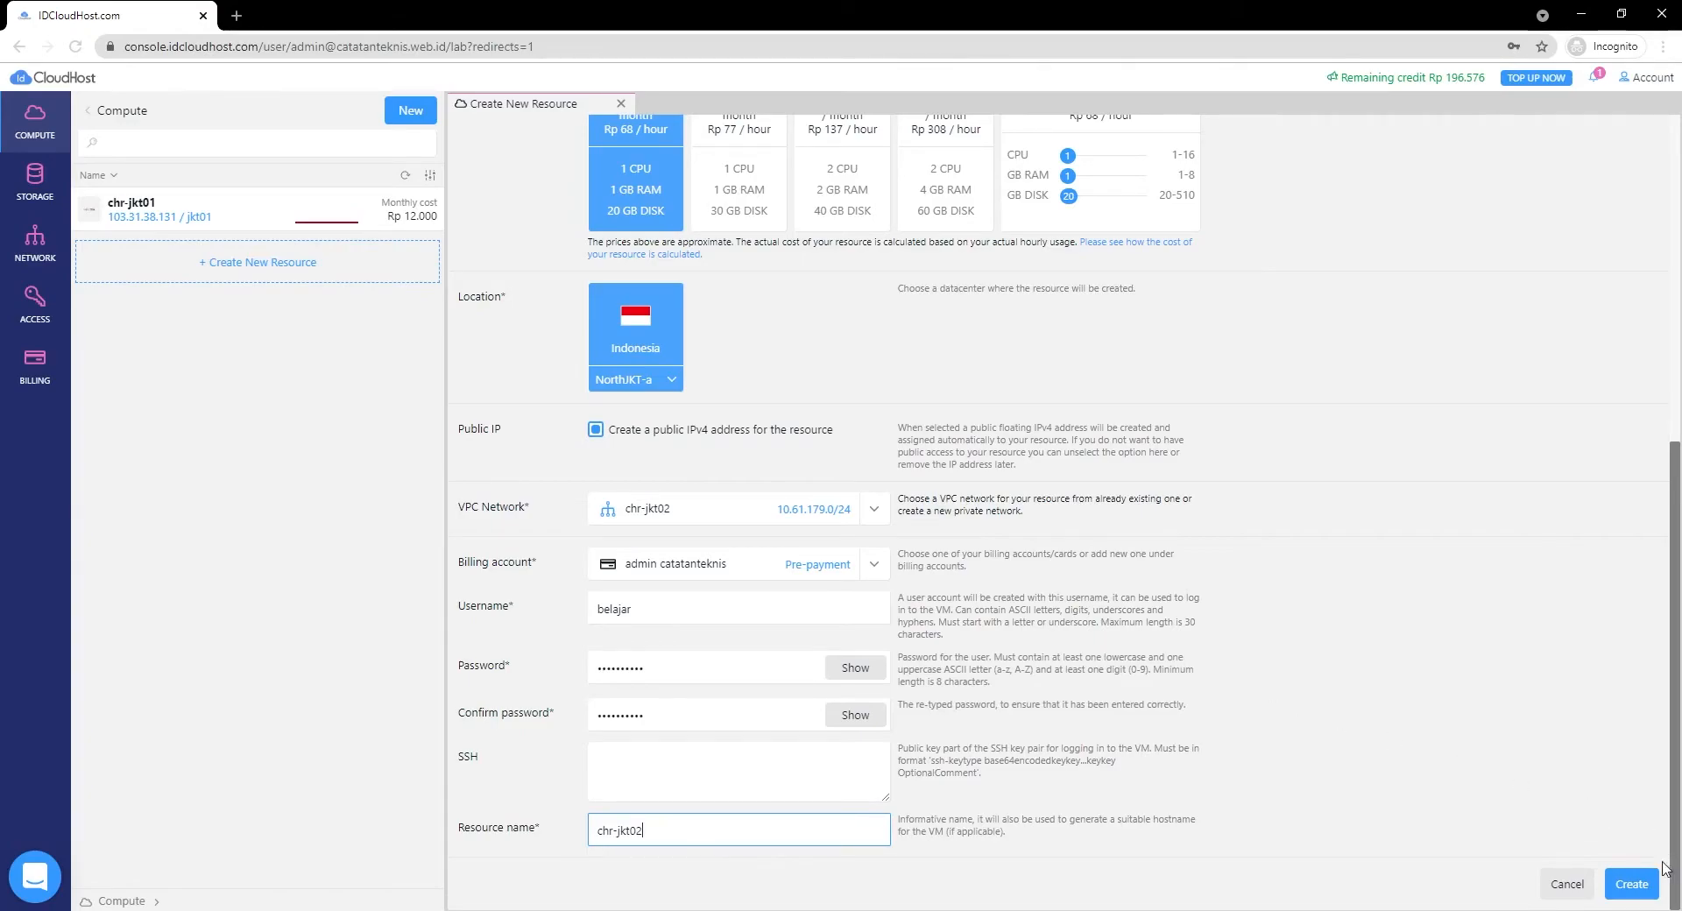
pyautogui.click(1632, 884)
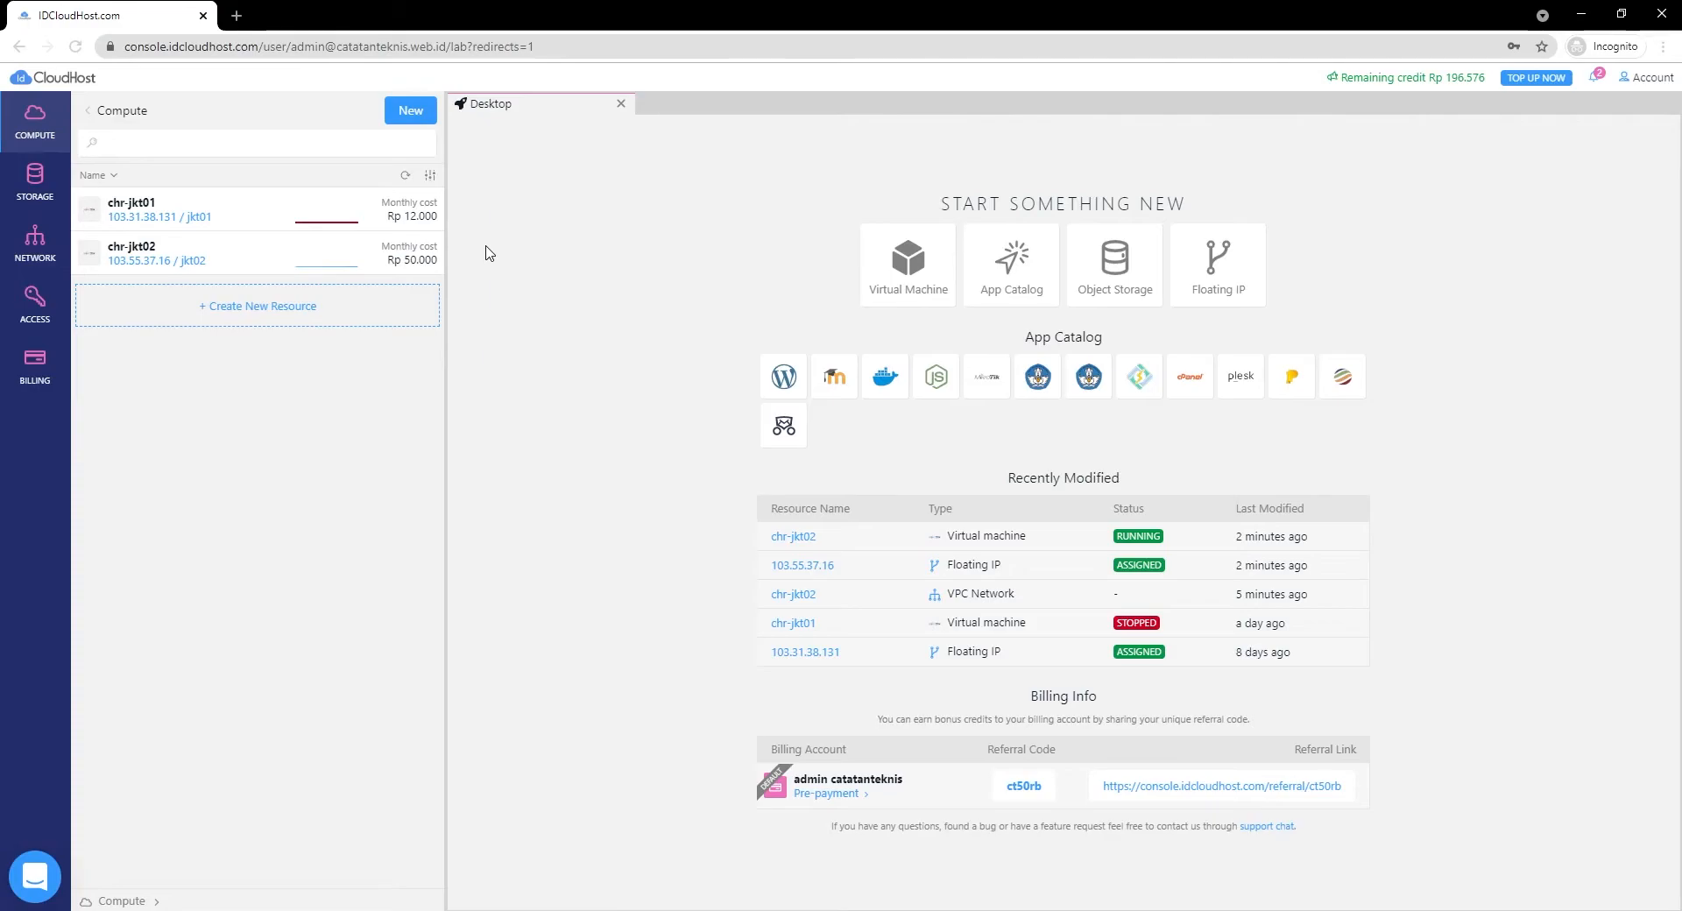
# Review chr-jkt02's details: 20 GB boot disk and private IP 10.61.179.225 in 10.61.179.0/24.
pyautogui.click(310, 261)
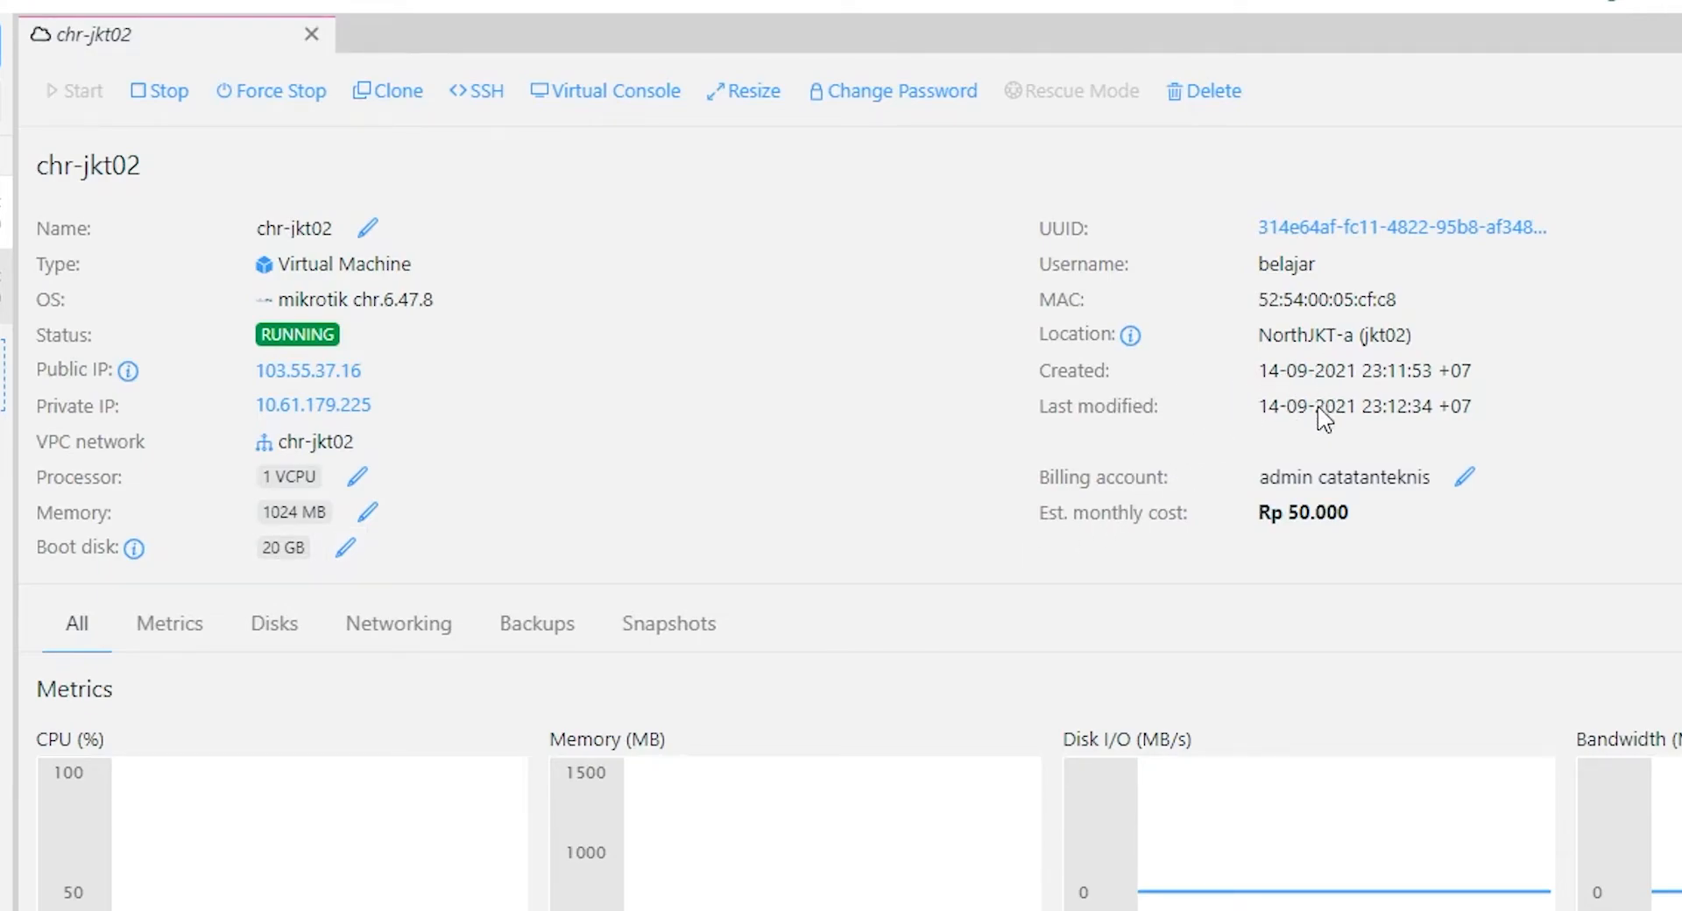
pyautogui.scroll(-7, 902, 537)
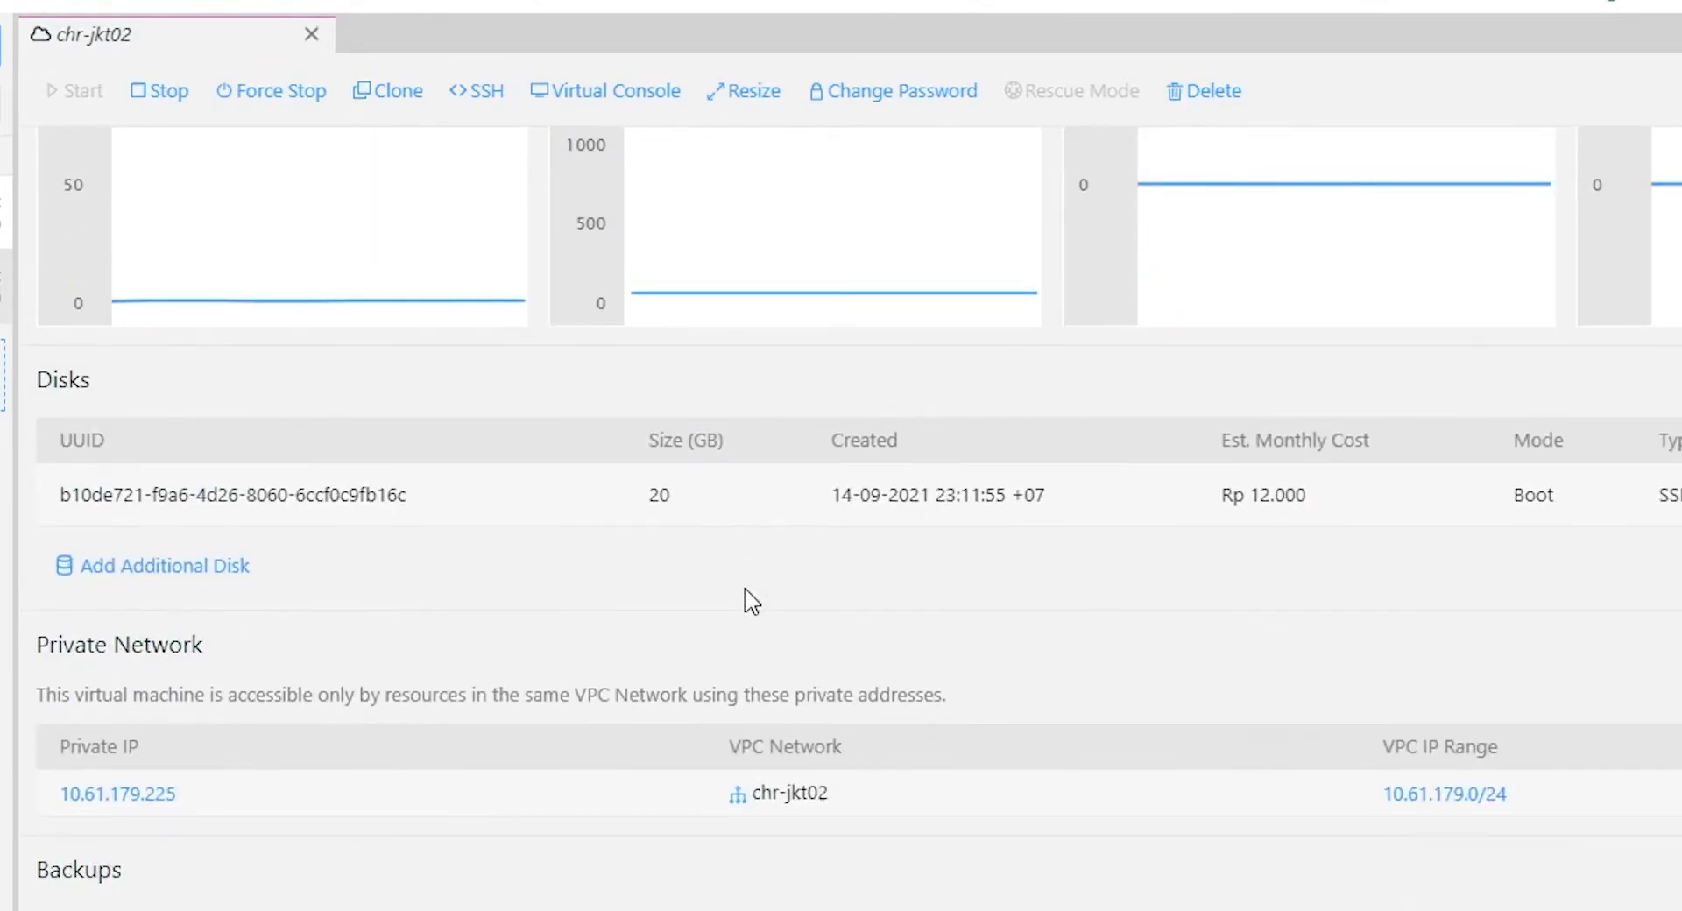
pyautogui.scroll(7, 751, 599)
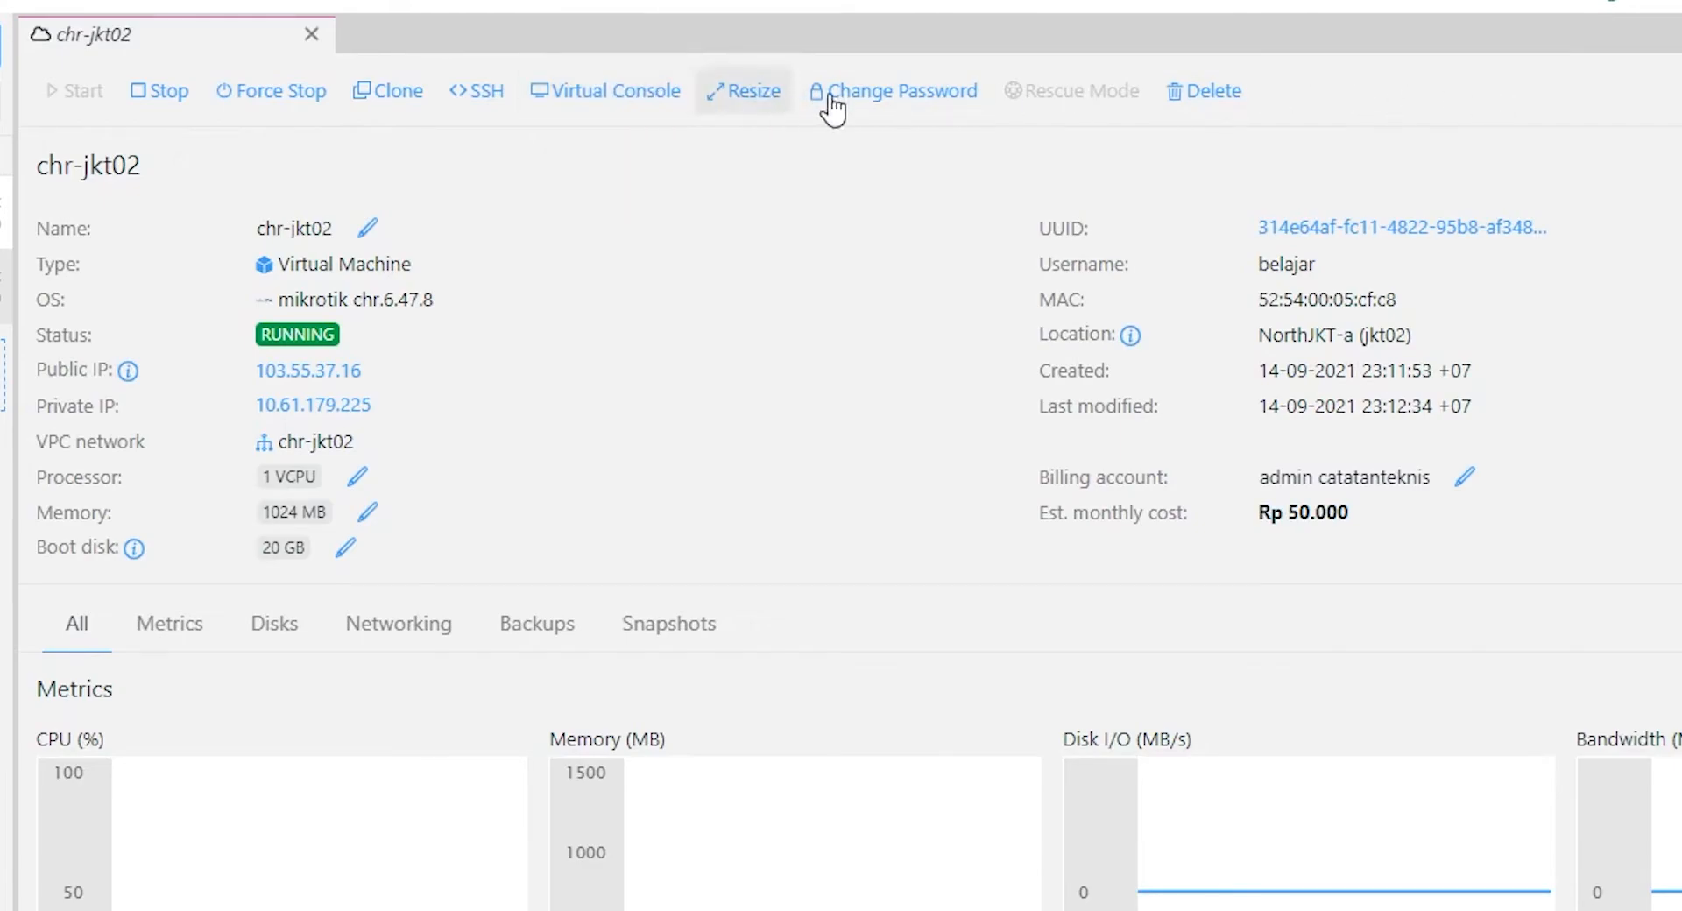
# In the virtual console, log into MikroTik as admin with an empty password and decline the license.
pyautogui.click(662, 92)
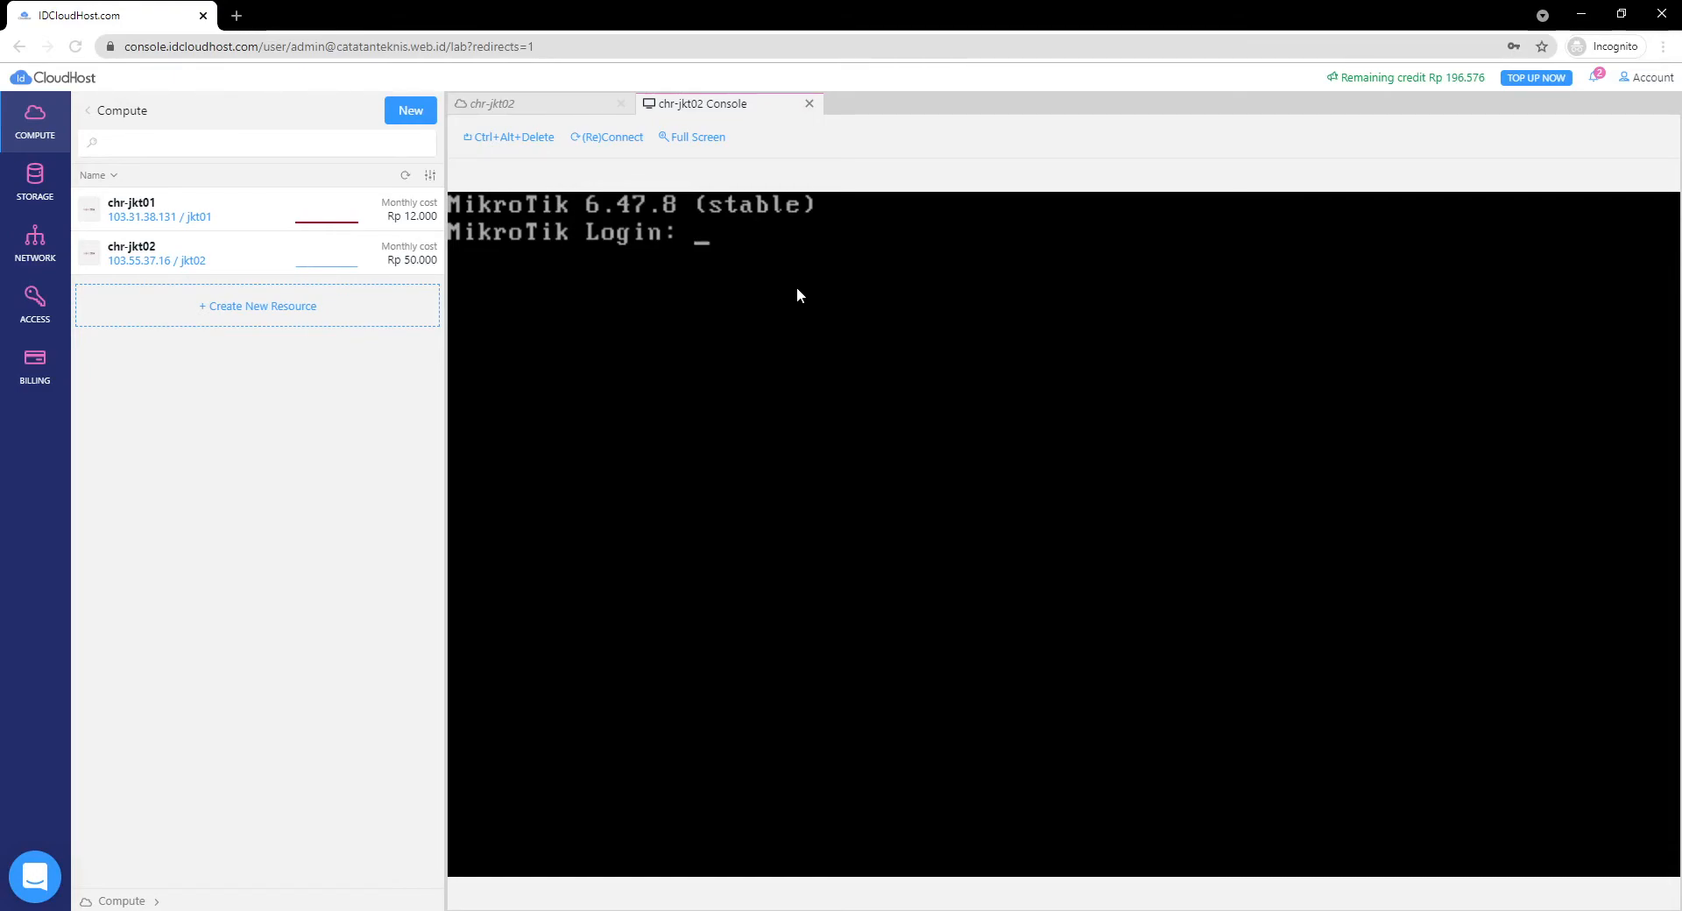
pyautogui.write('admin')
pyautogui.press('Return')
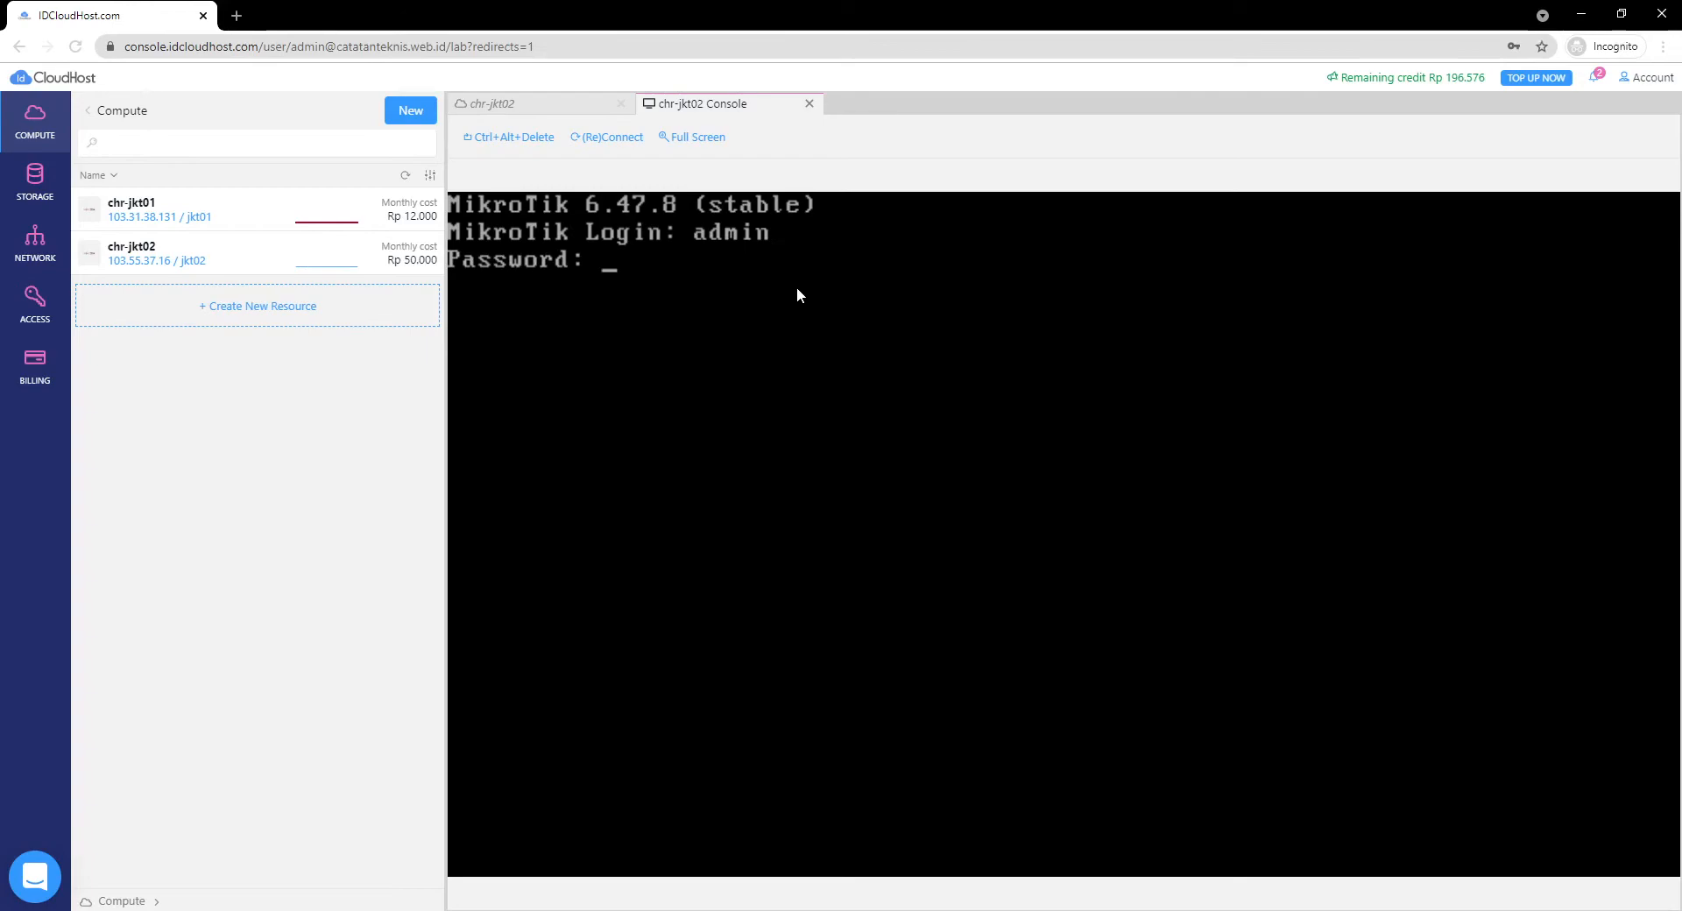
pyautogui.press('Return')
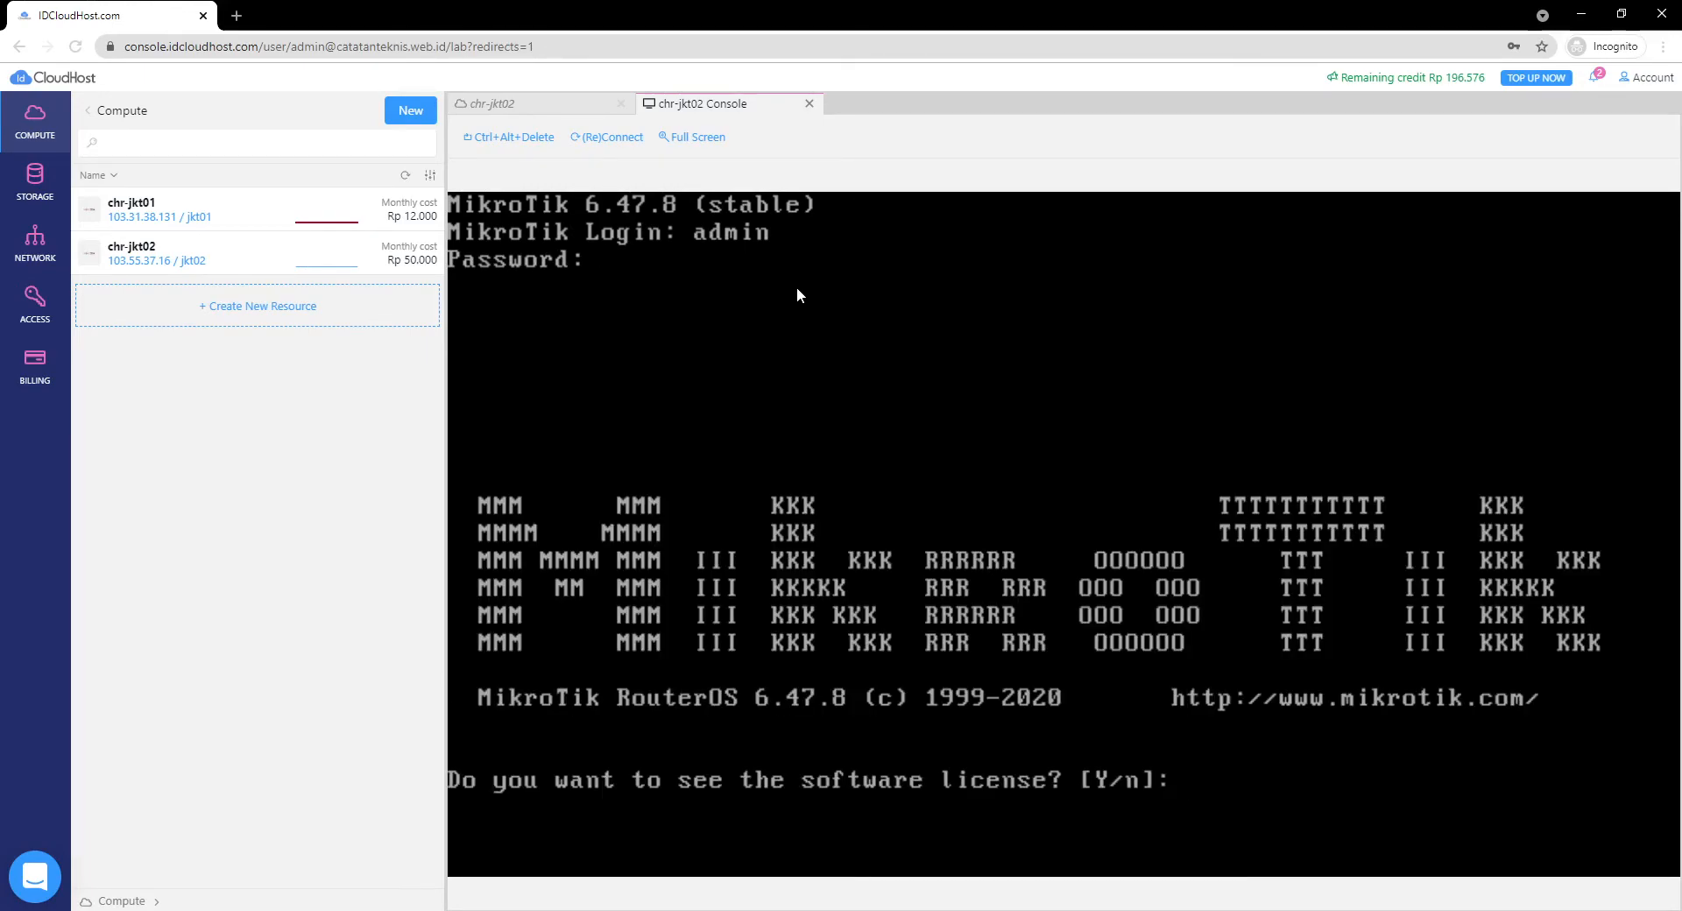
pyautogui.write('n')
pyautogui.press('Return')
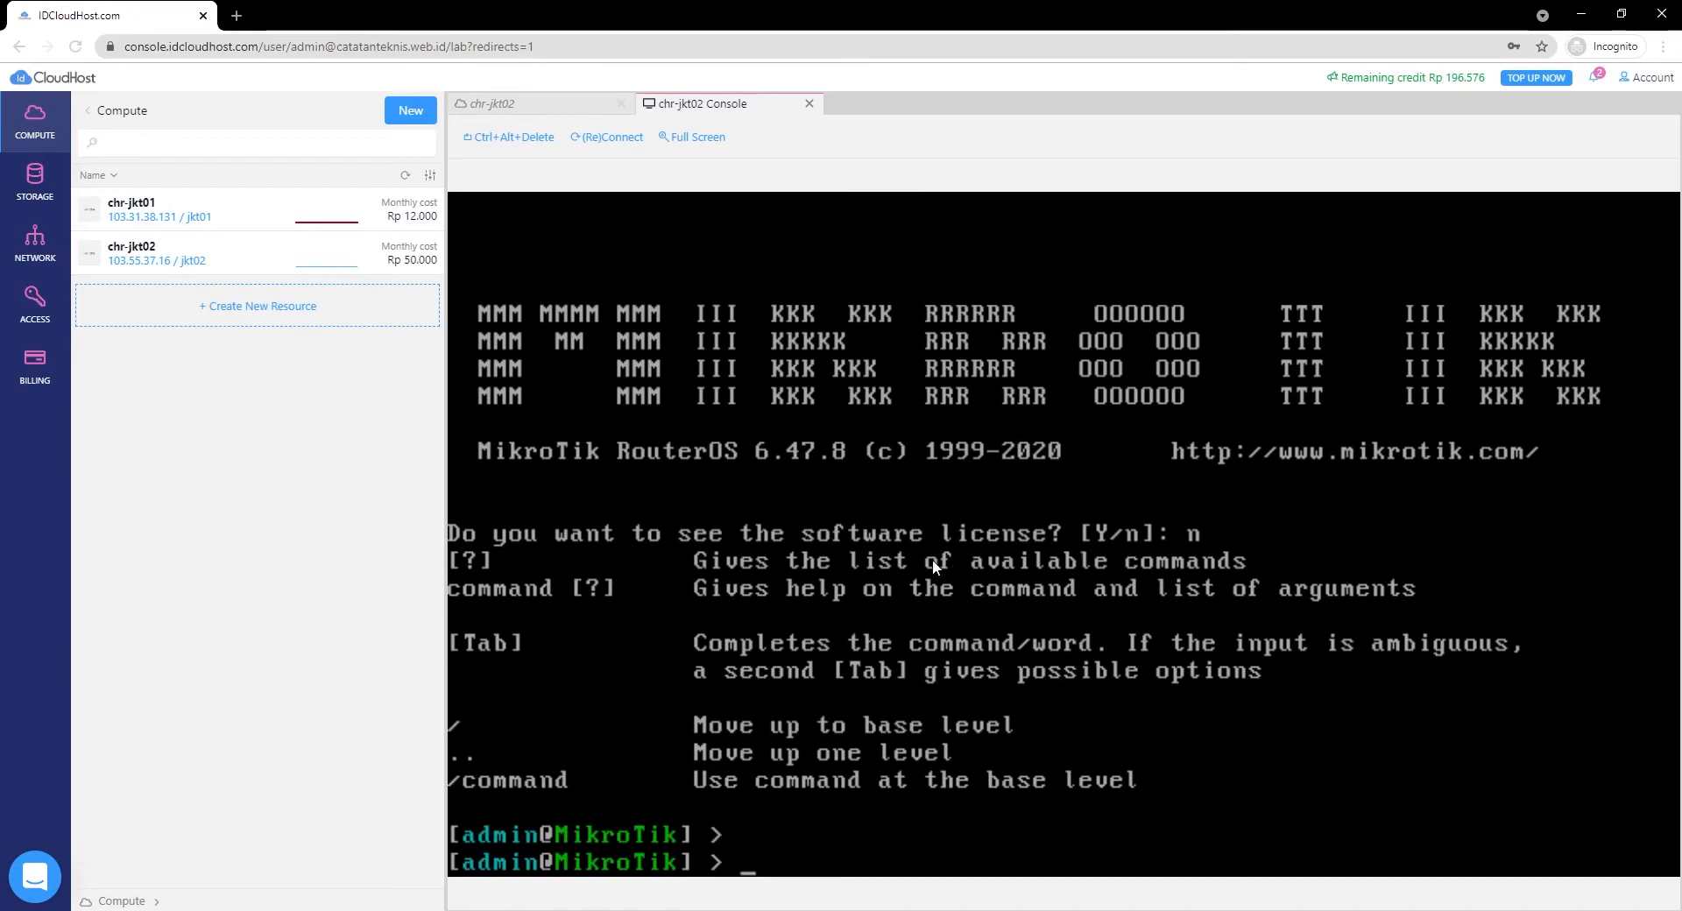
# Open an SSH terminal to chr-jkt02 and accept the host key with 'yes'.
pyautogui.click(550, 111)
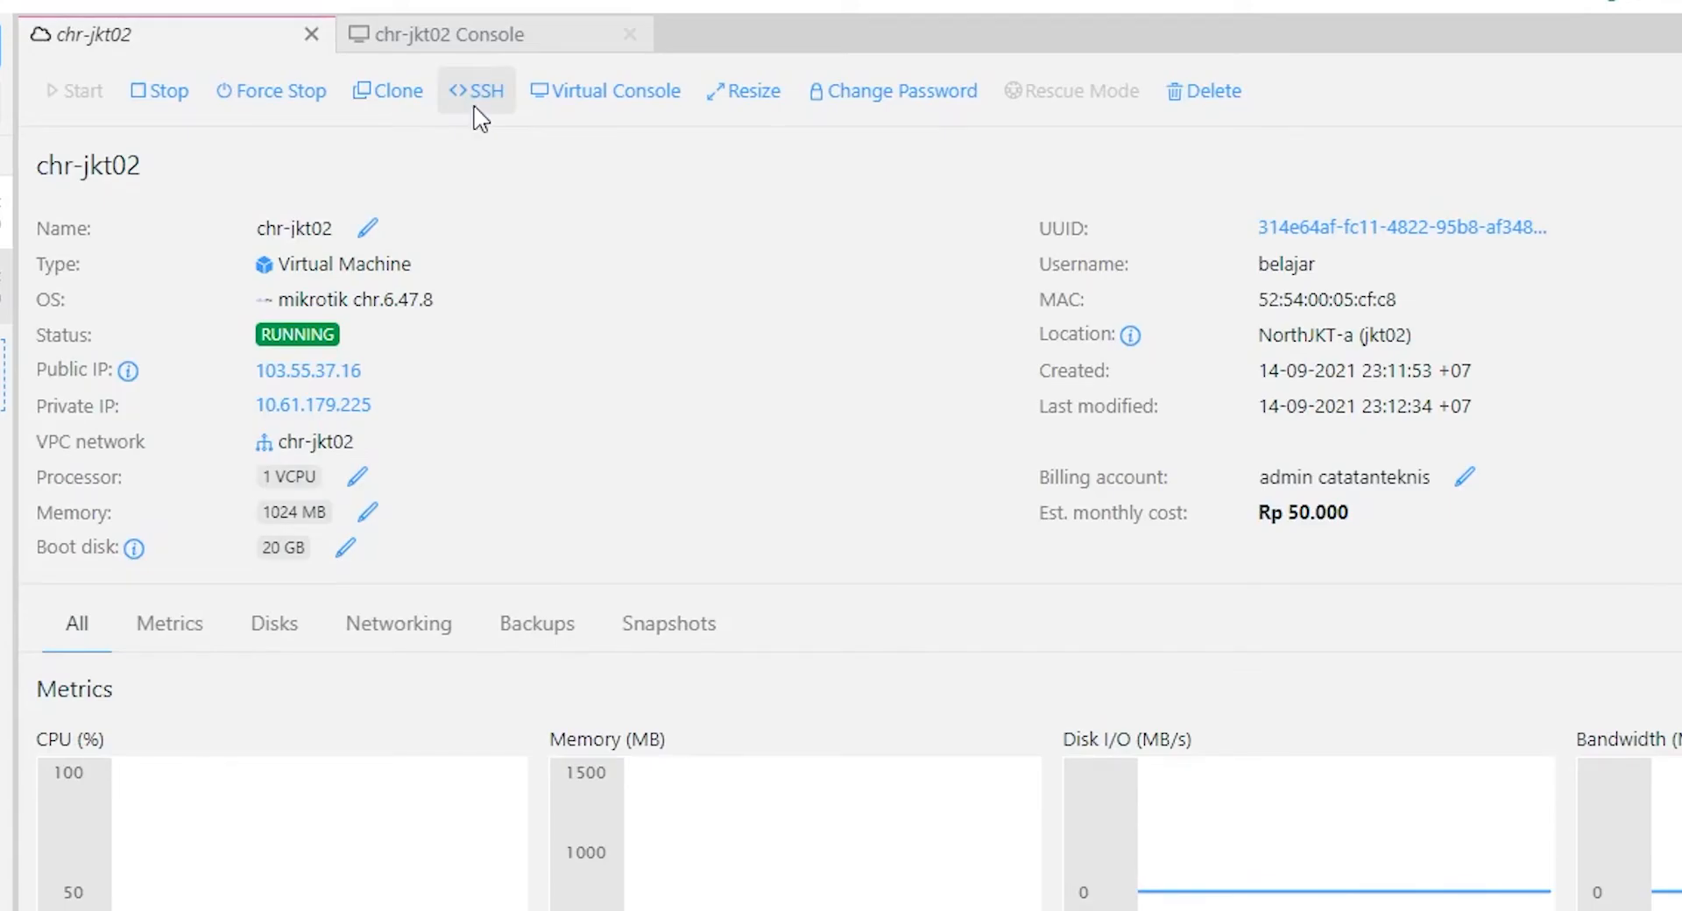
pyautogui.click(478, 113)
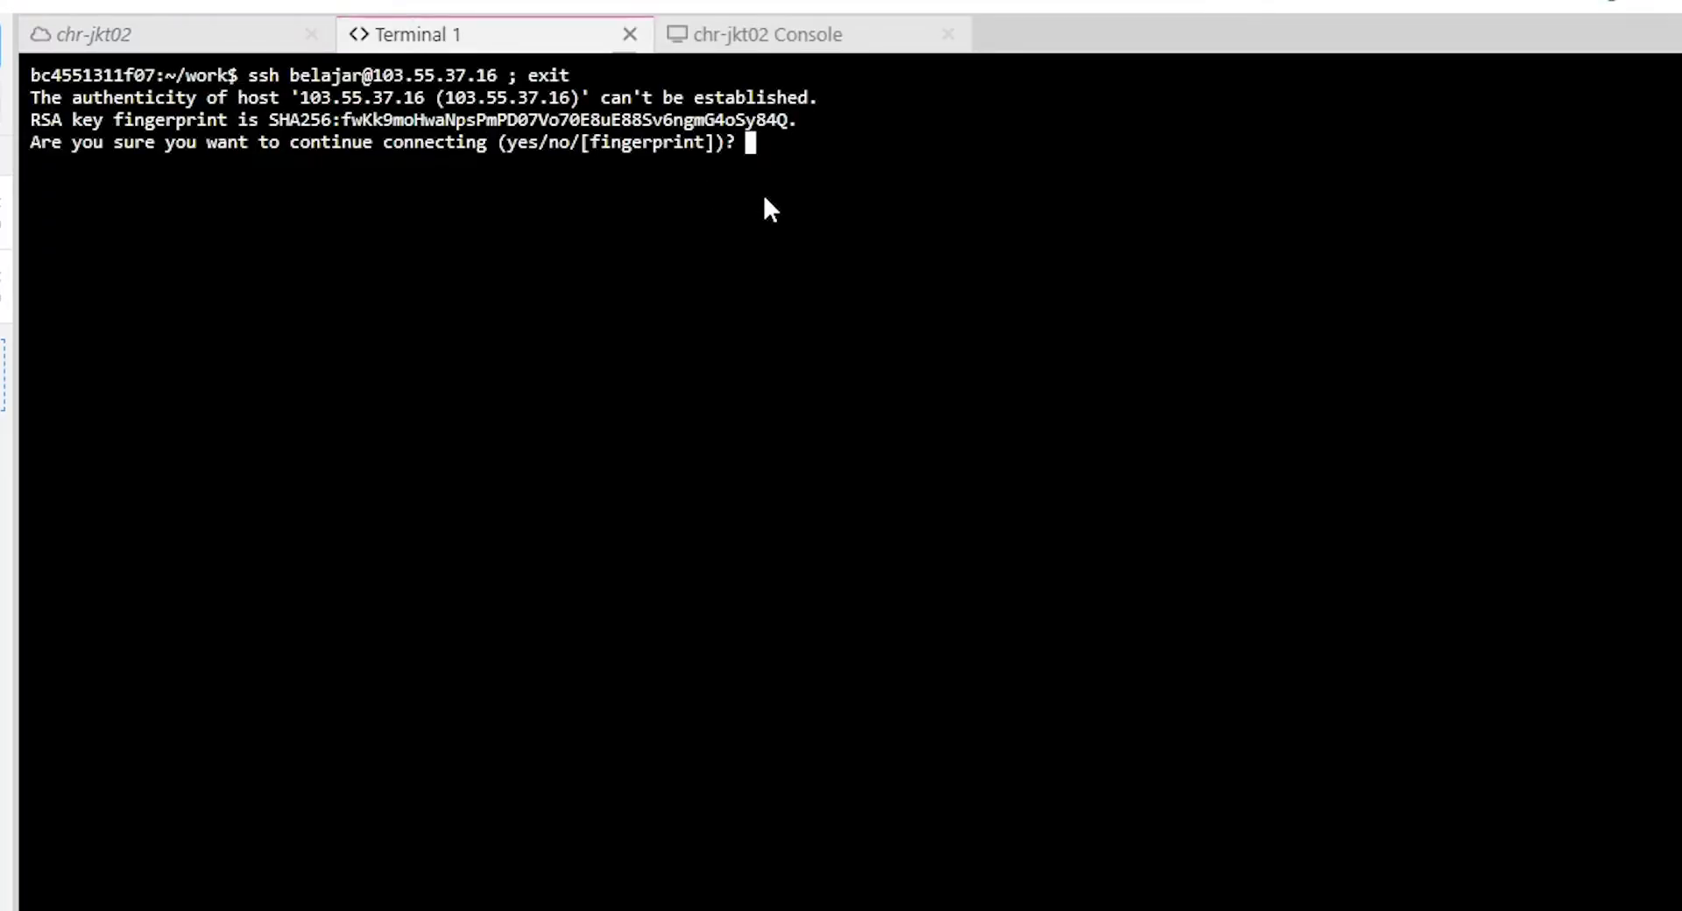
pyautogui.write('yes')
pyautogui.press('Return')
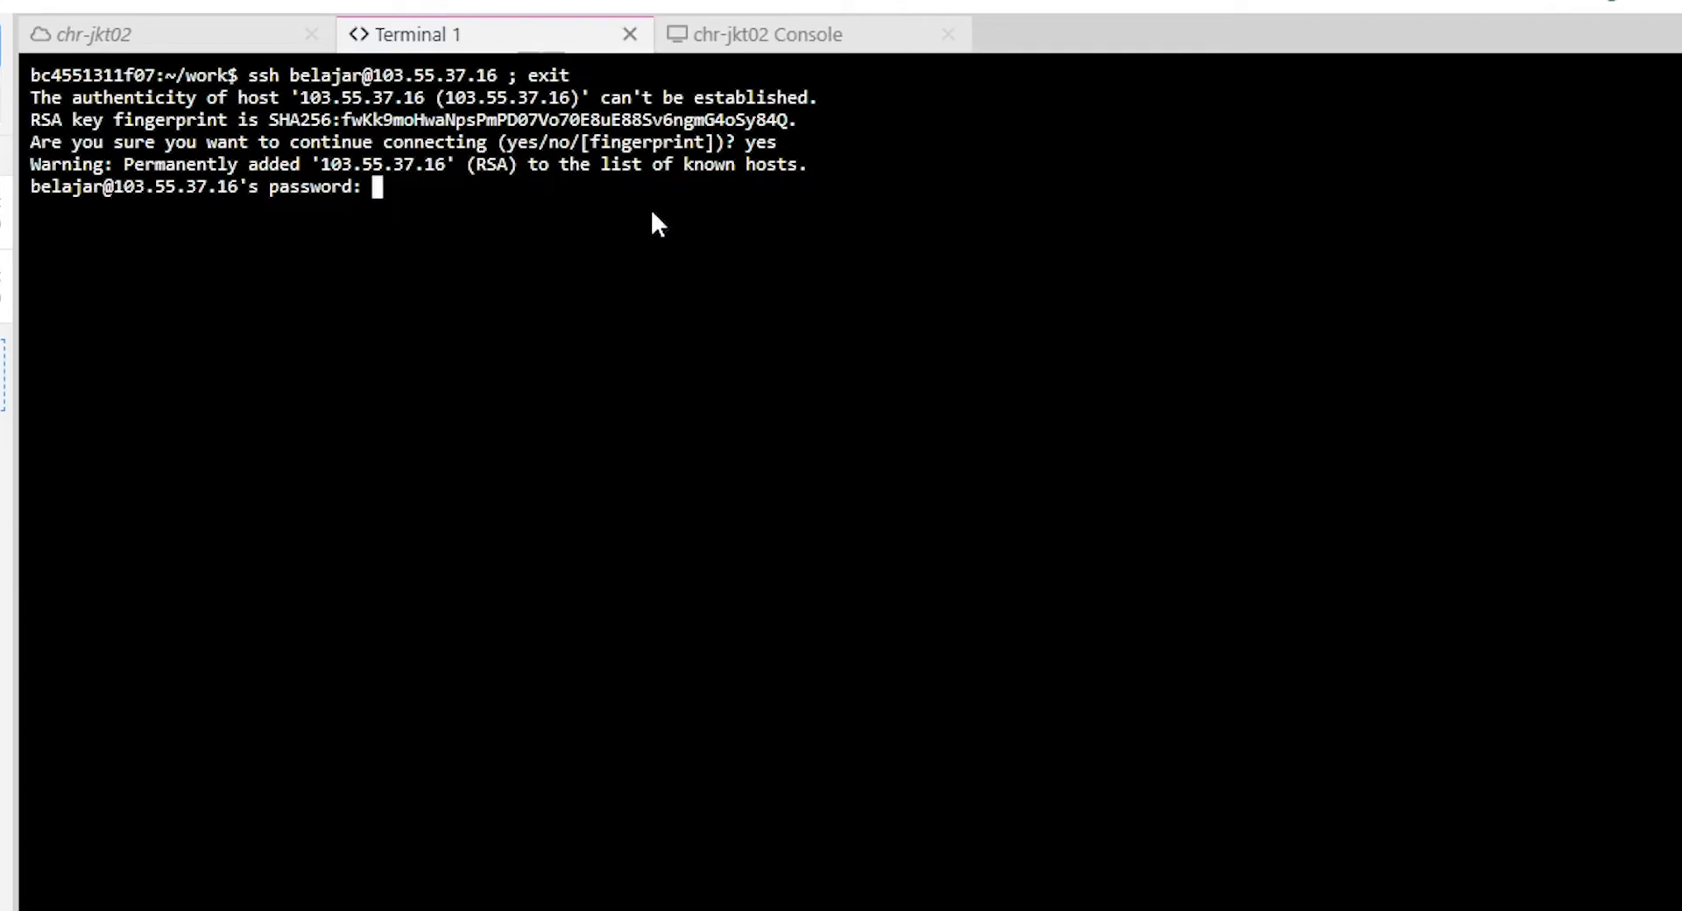
# Check the VM's login username on the details page, then submit the SSH password, which is denied.
pyautogui.moveTo(30, 184); pyautogui.dragTo(102, 198)
pyautogui.click(153, 44)
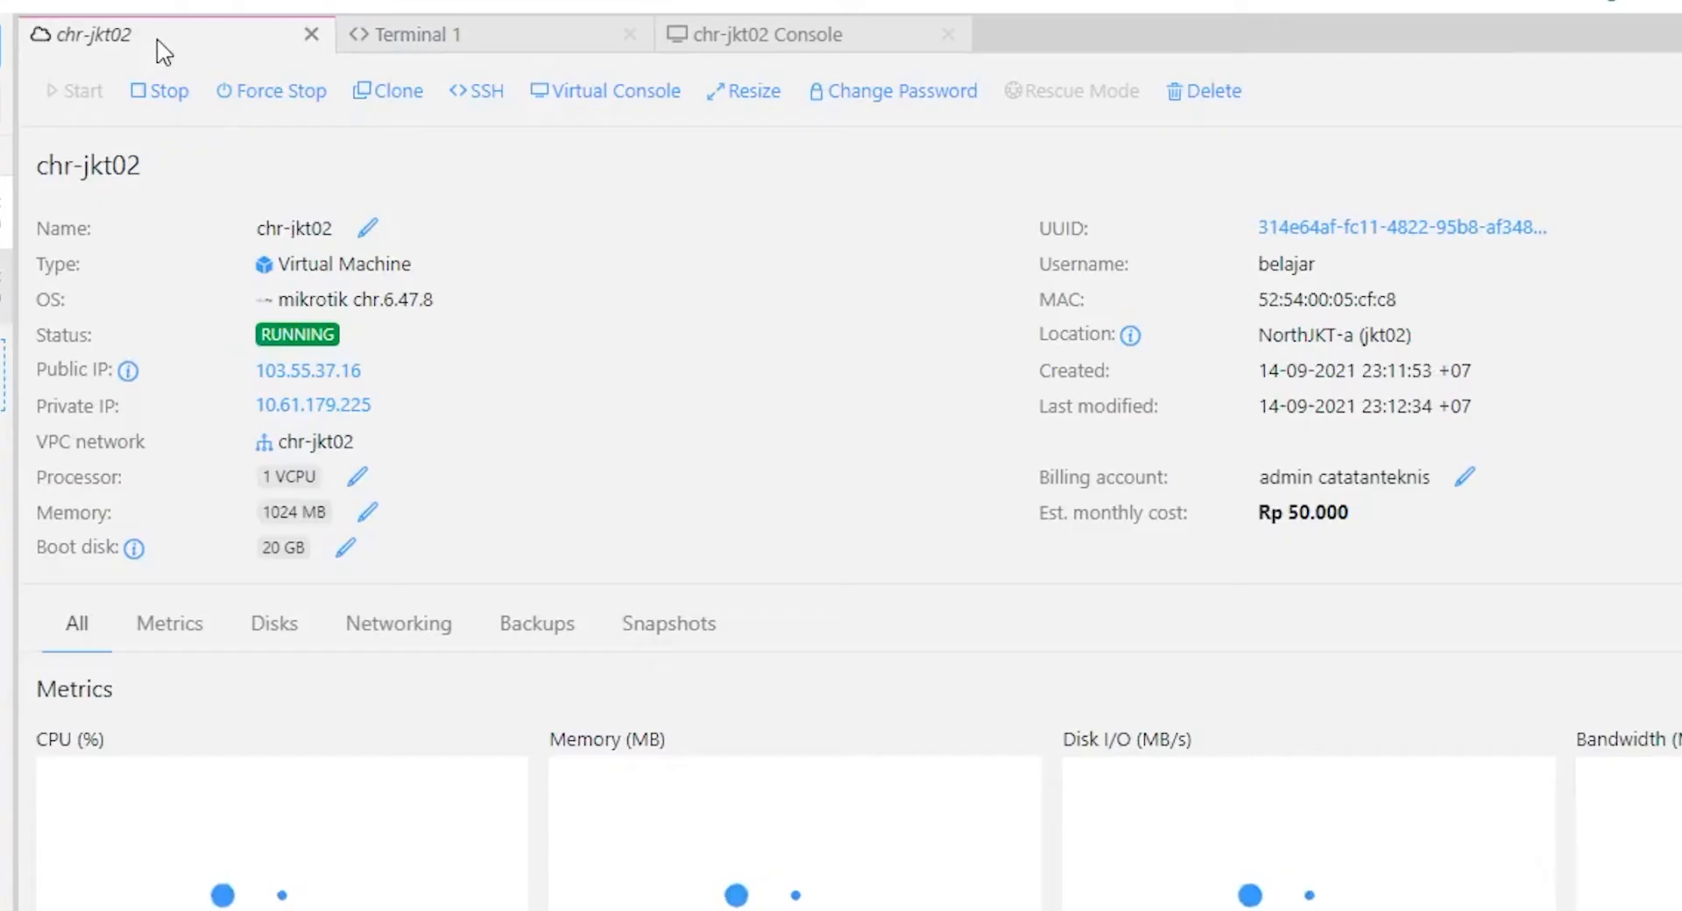
pyautogui.moveTo(1321, 271); pyautogui.dragTo(1233, 277)
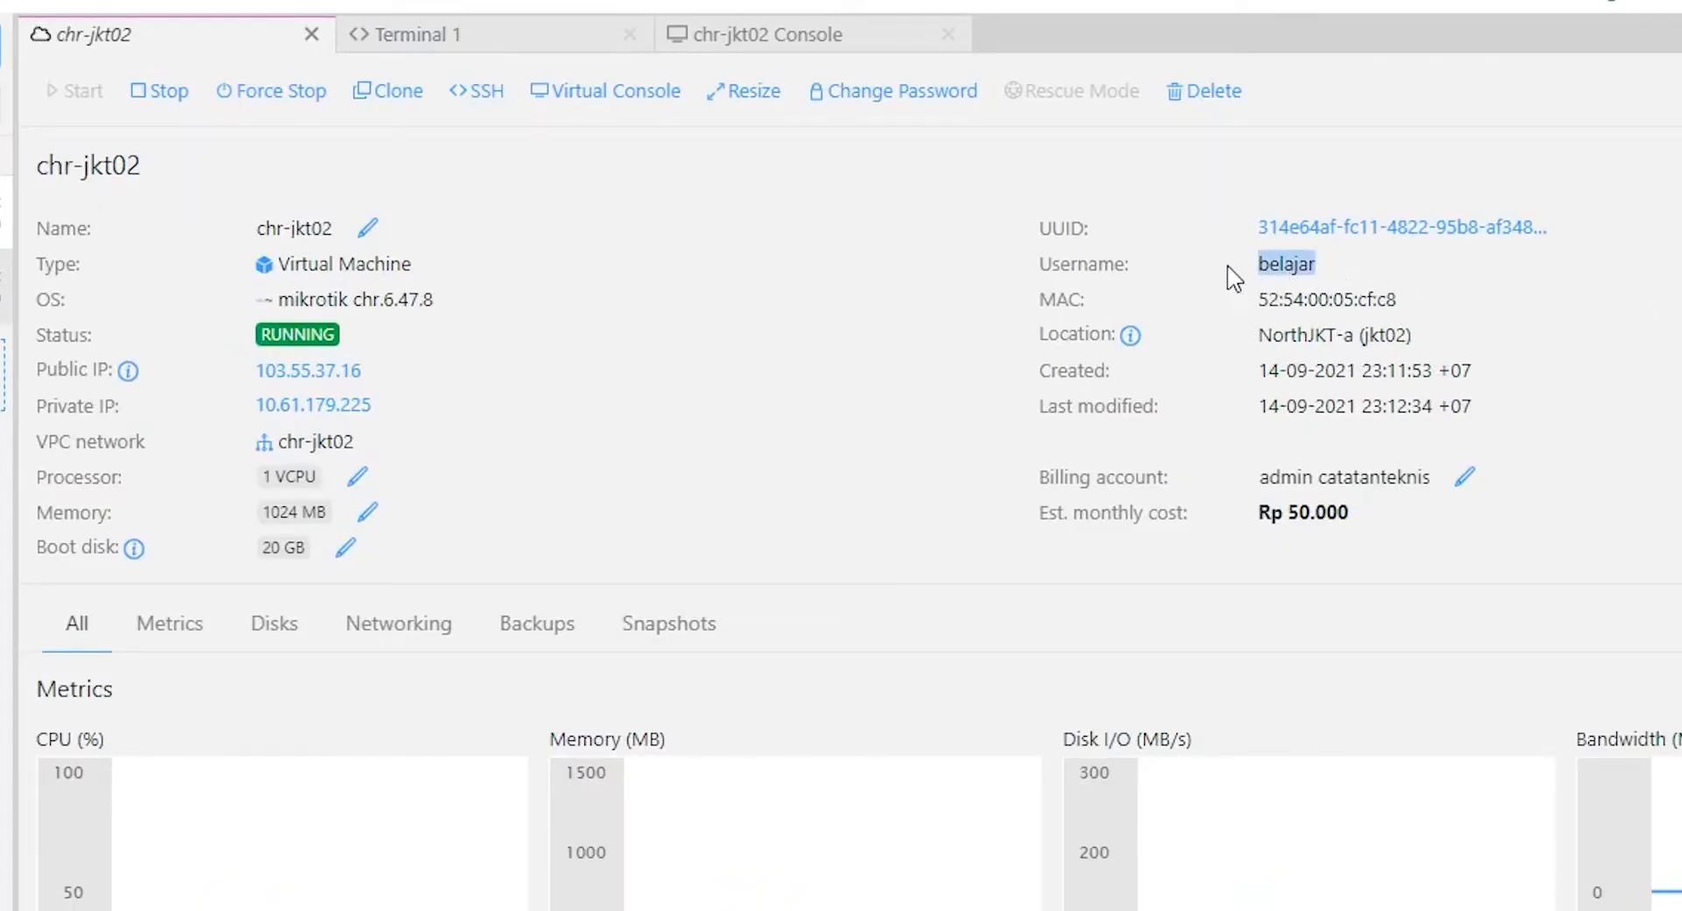
pyautogui.click(440, 35)
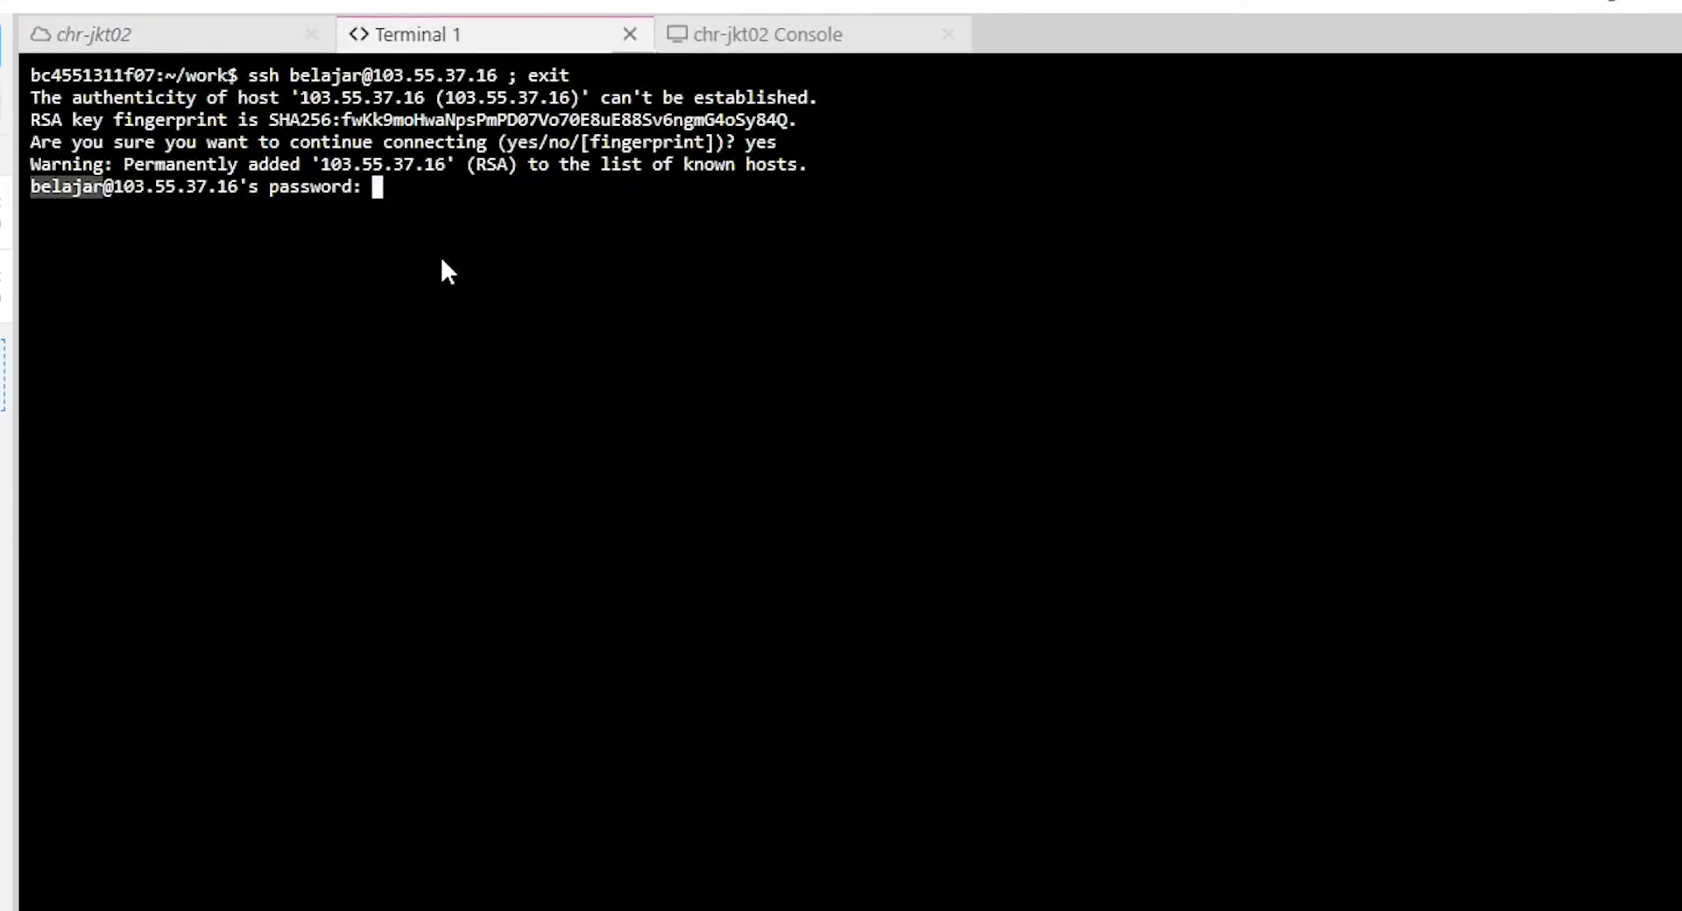
pyautogui.press('Return')
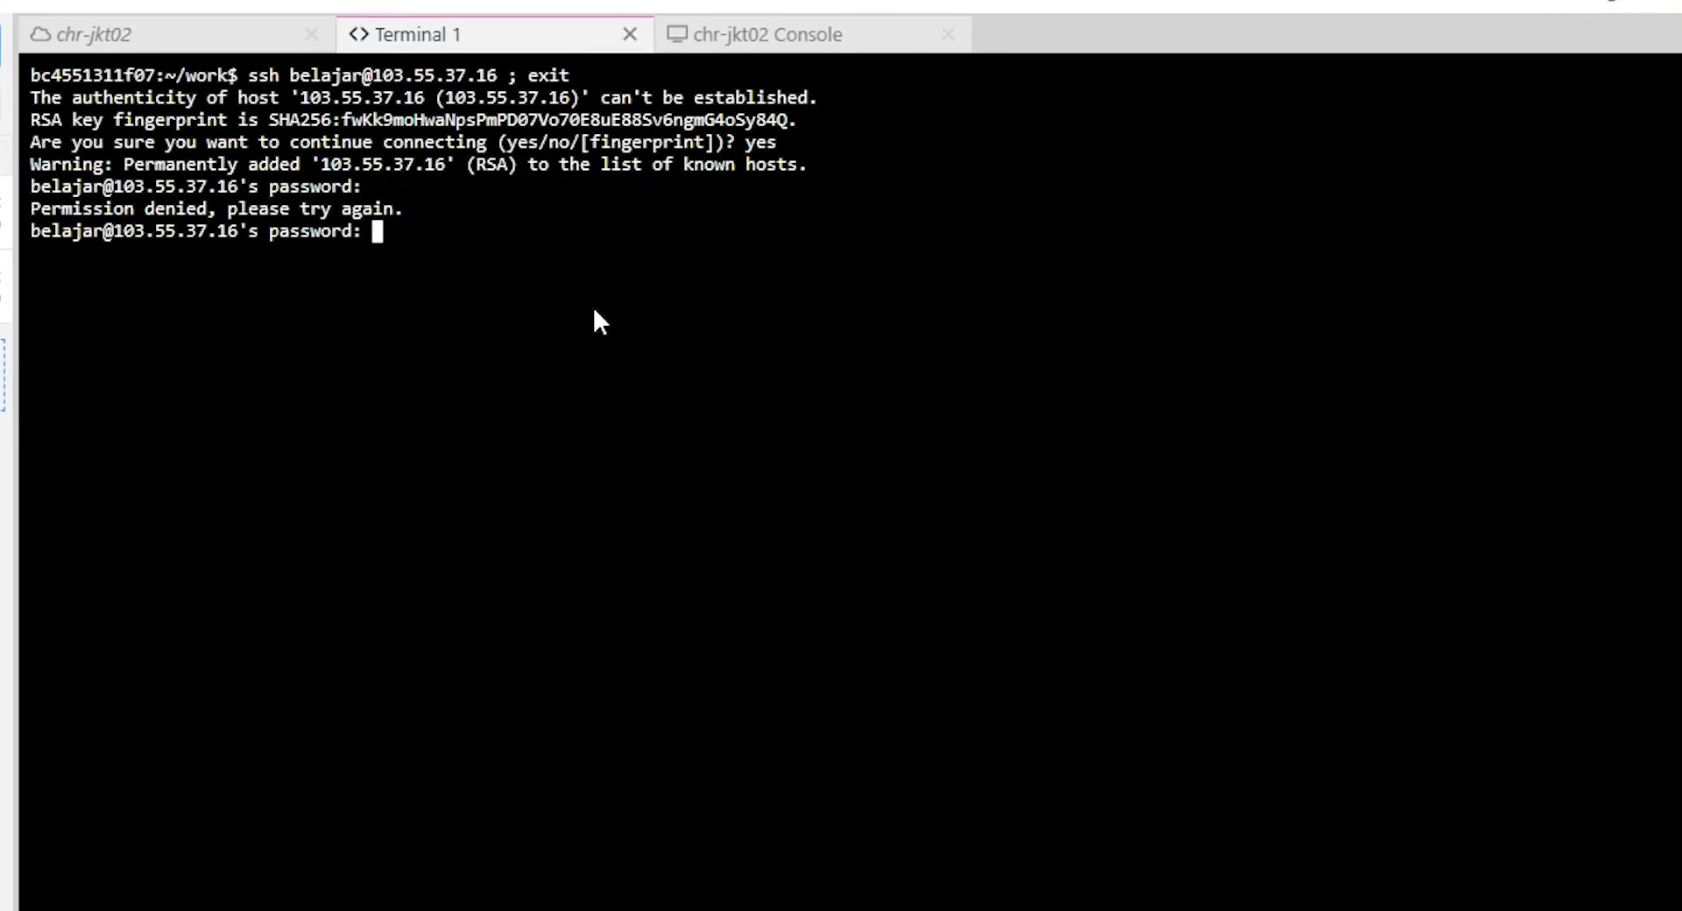
# Close the failed Terminal 1 SSH session, leaving the chr-jkt02 details tab showing.
pyautogui.middleClick(459, 37)
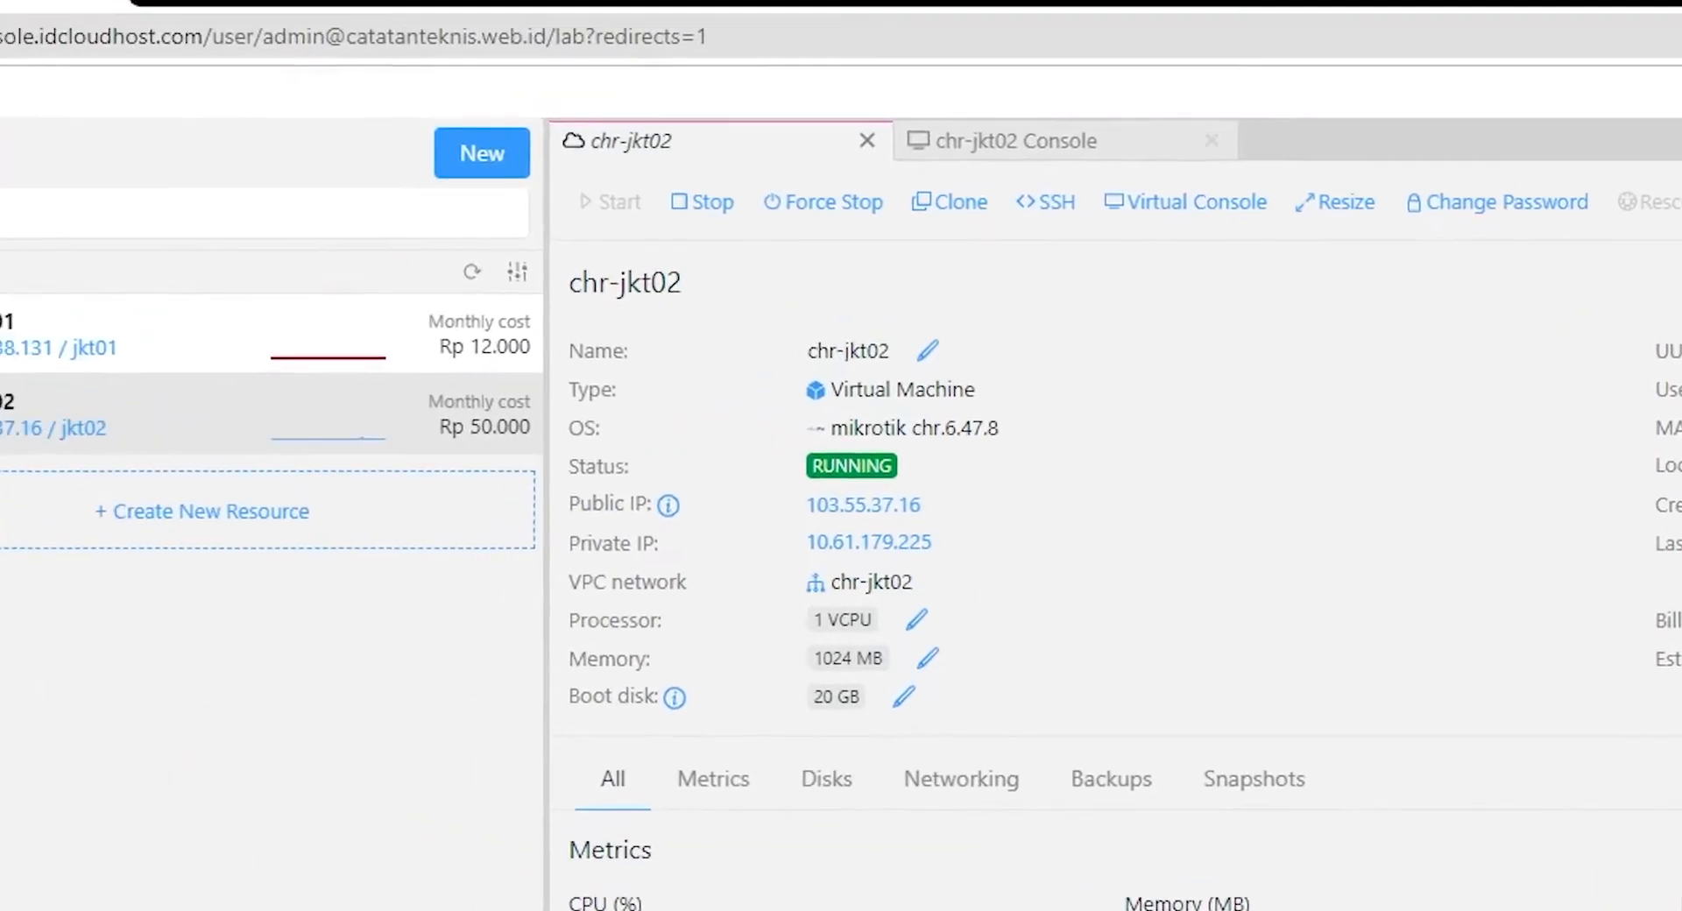
pyautogui.hotkey('alt', 'Tab')
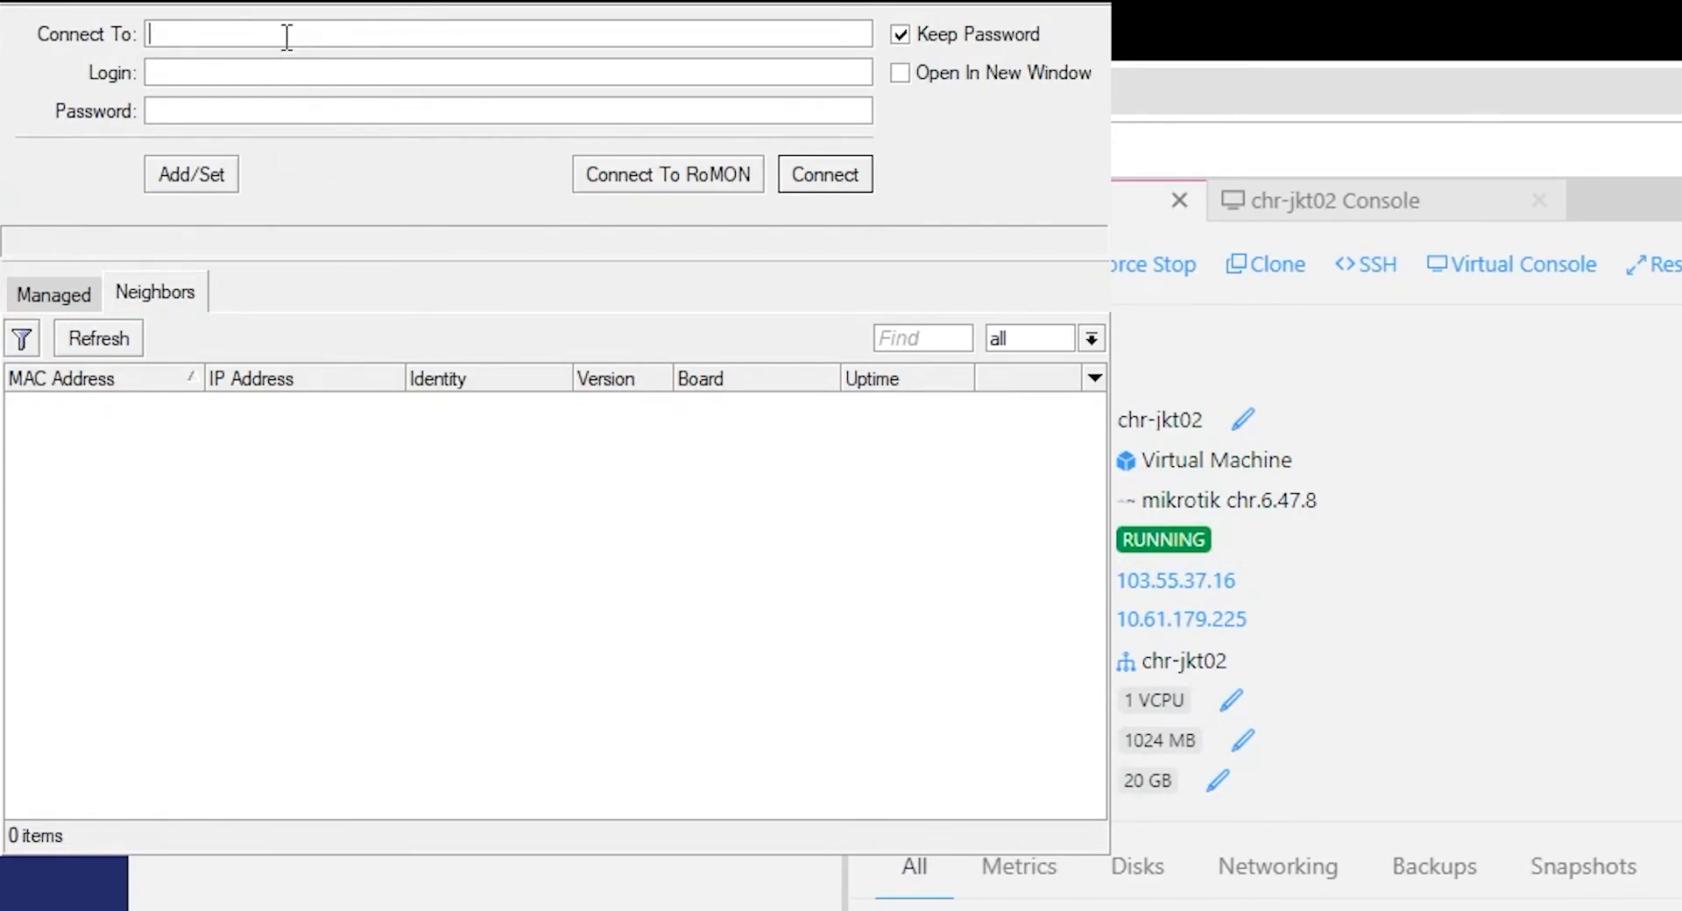
pyautogui.write('103.55.37.16')
pyautogui.click(298, 74)
pyautogui.write('admin')
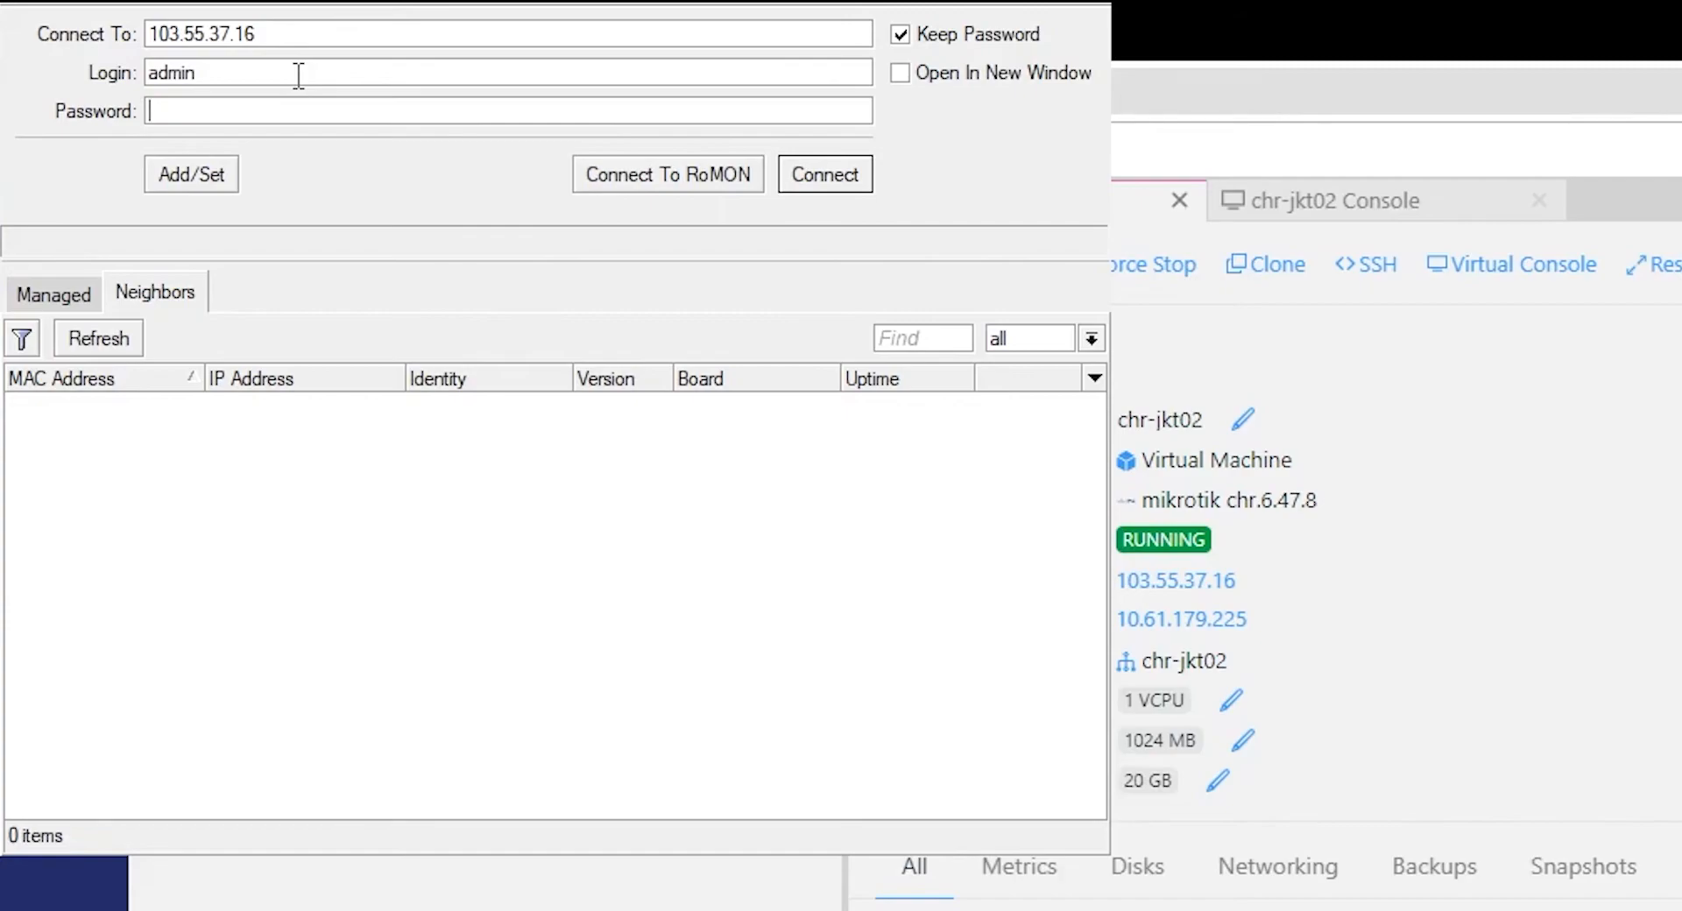
pyautogui.click(805, 176)
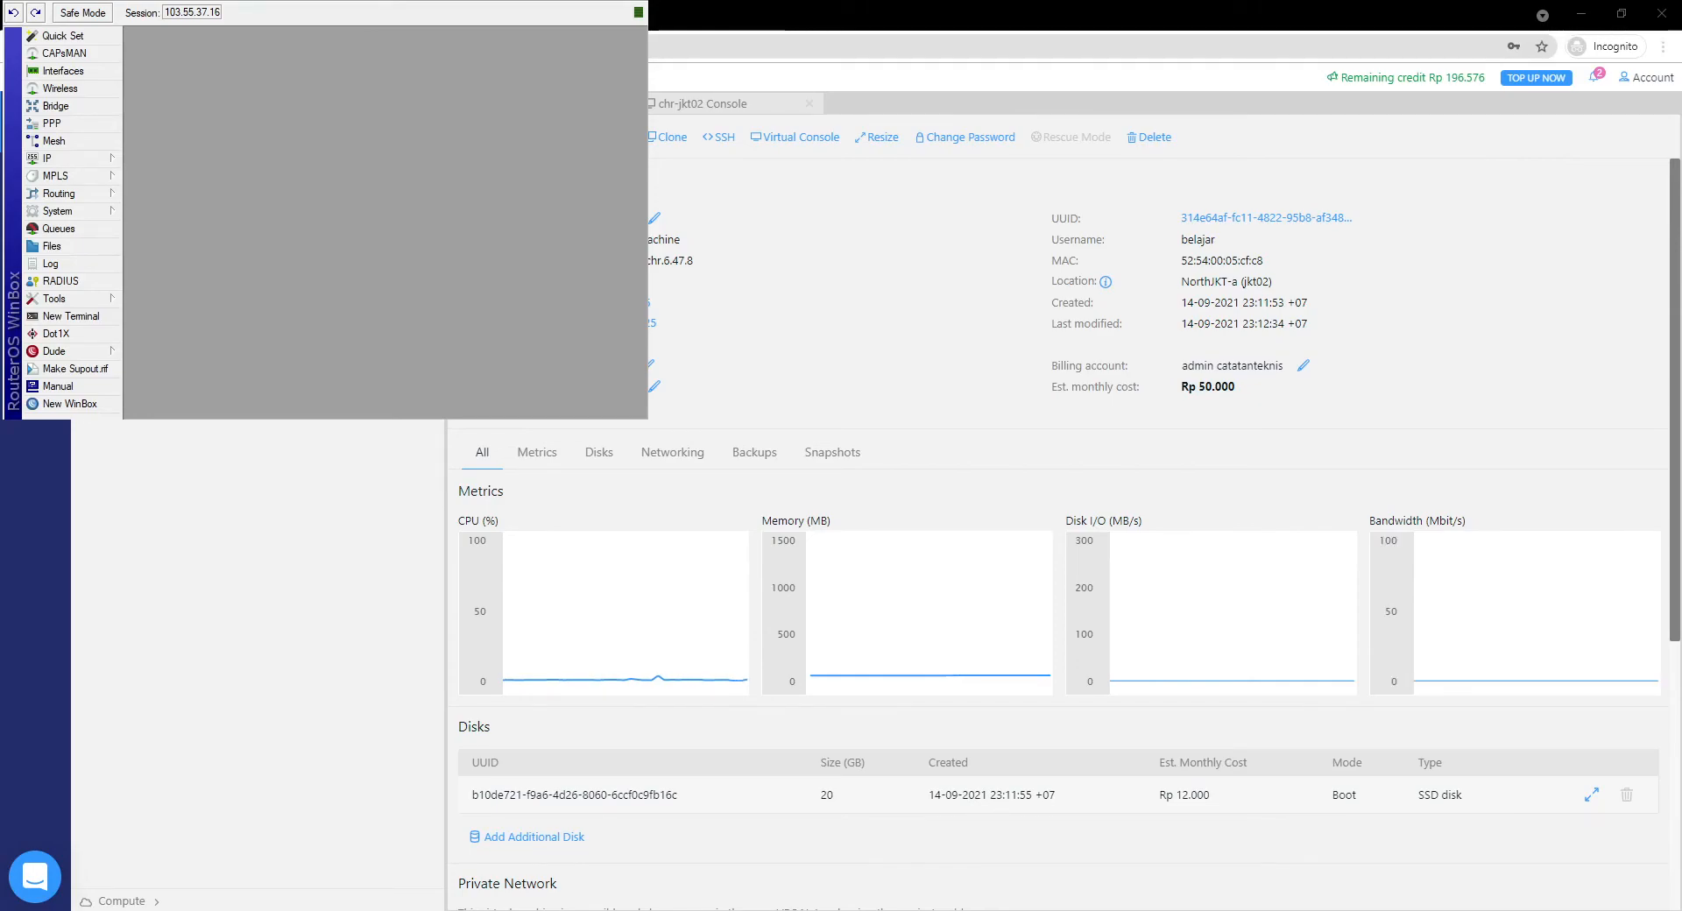
# Maximize the WinBox RouterOS session, then switch back to the IDCloudHost browser.
pyautogui.press('super+Up')
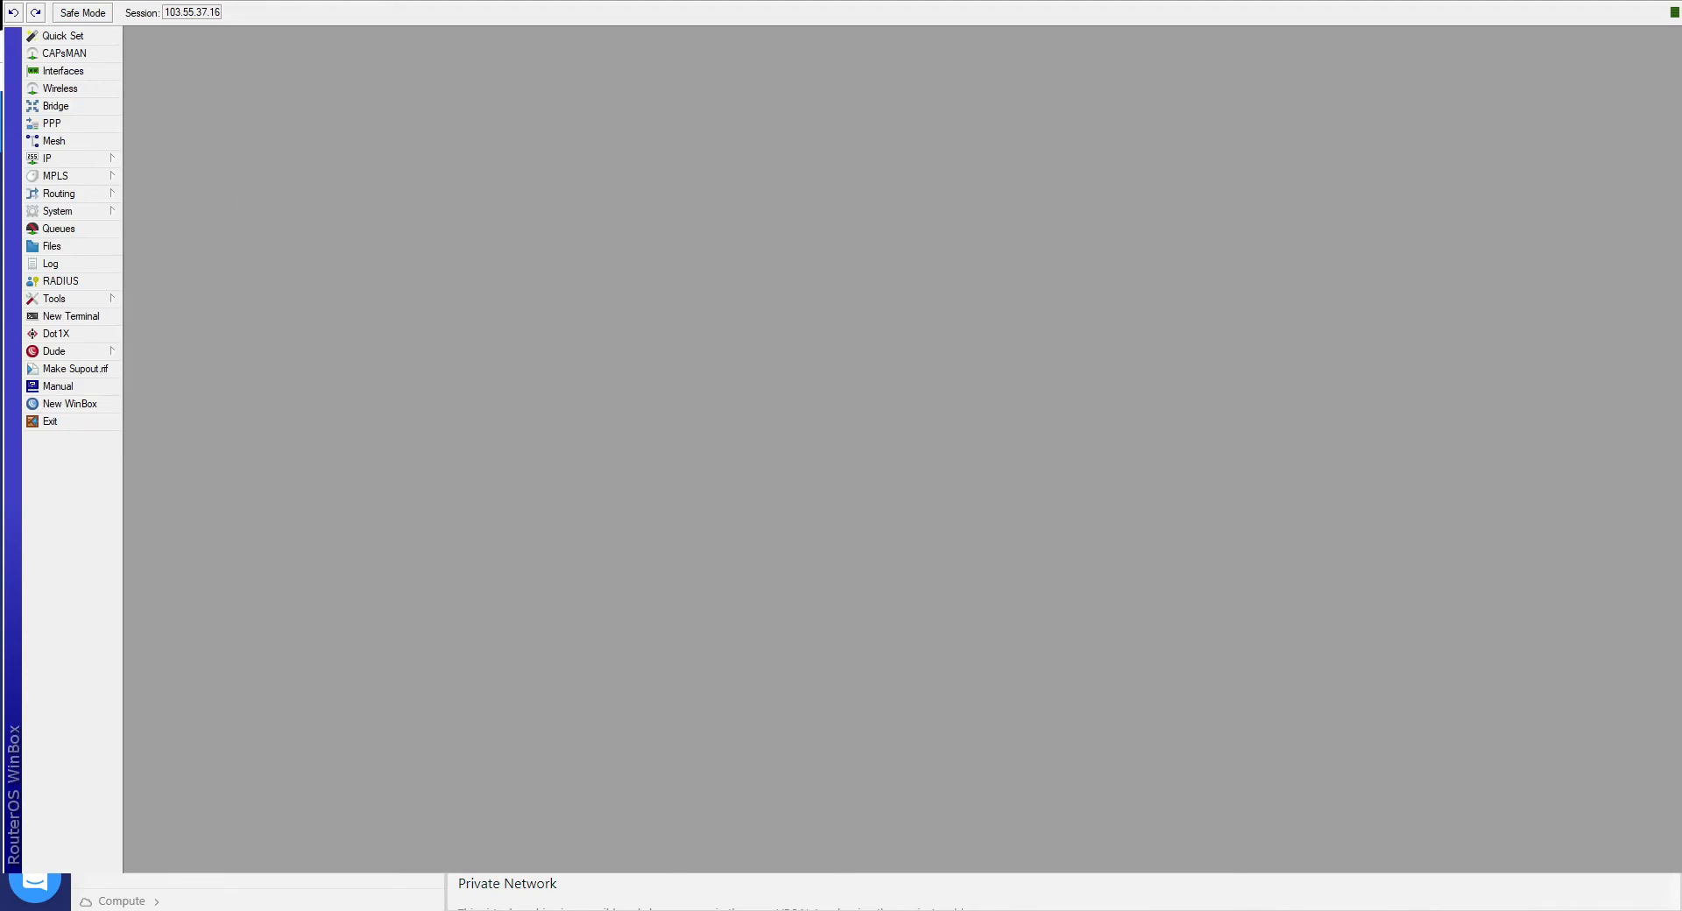
pyautogui.hotkey('alt', 'Tab')
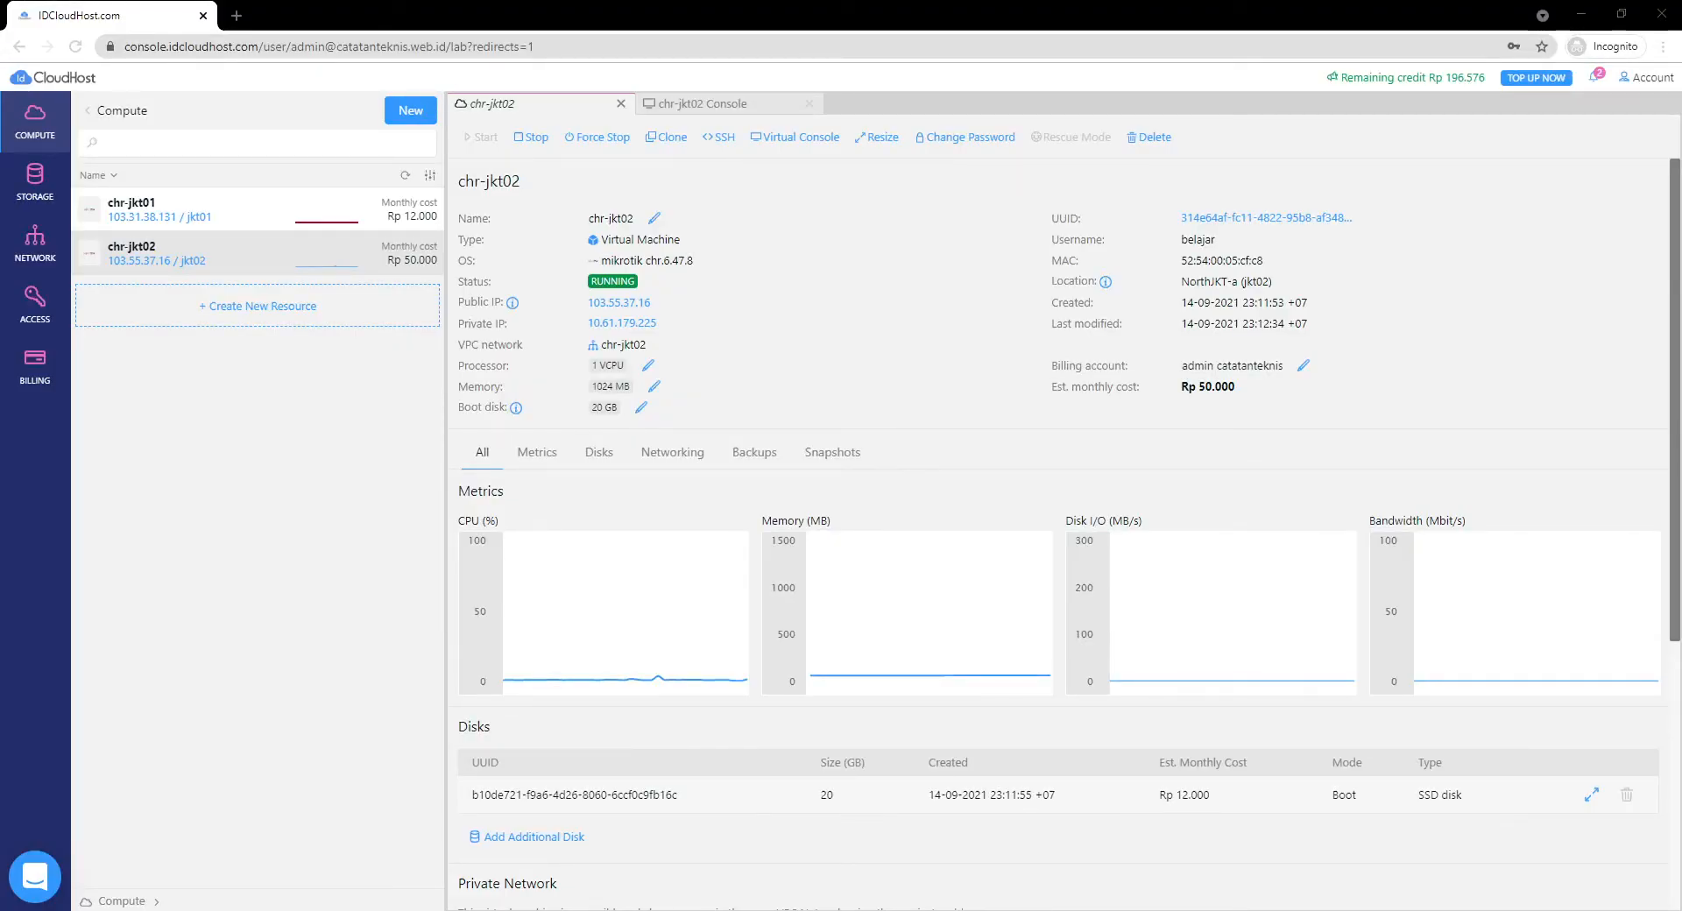
# Look at Network resources and the new-resource form, then return to chr-jkt02's console.
pyautogui.click(23, 263)
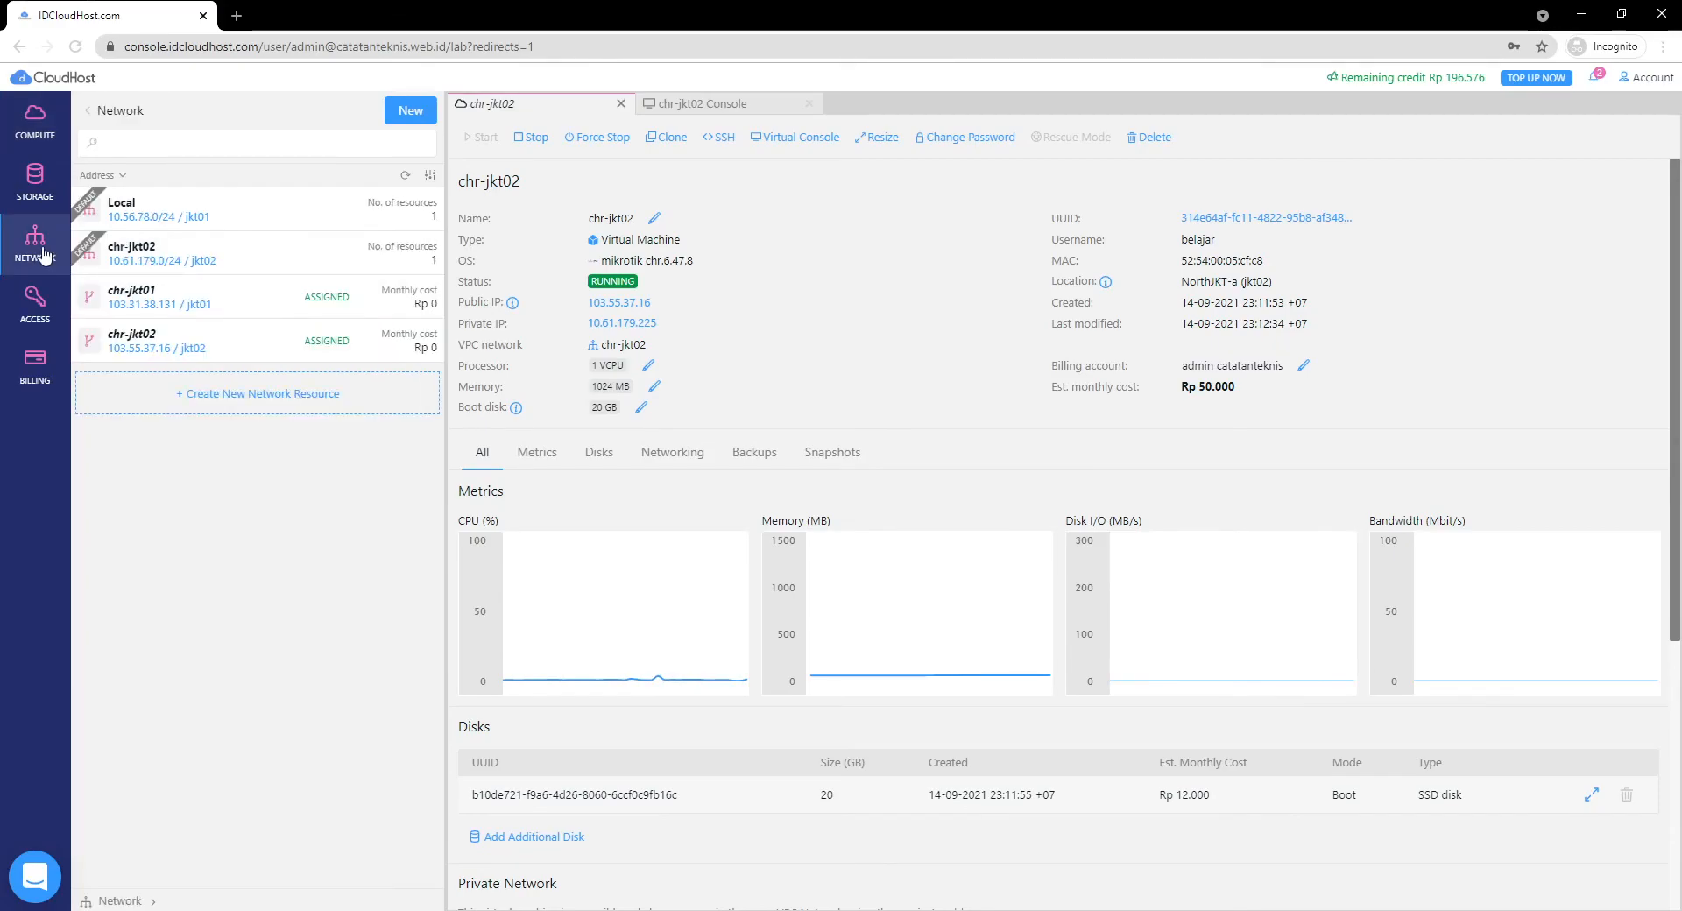
pyautogui.click(258, 395)
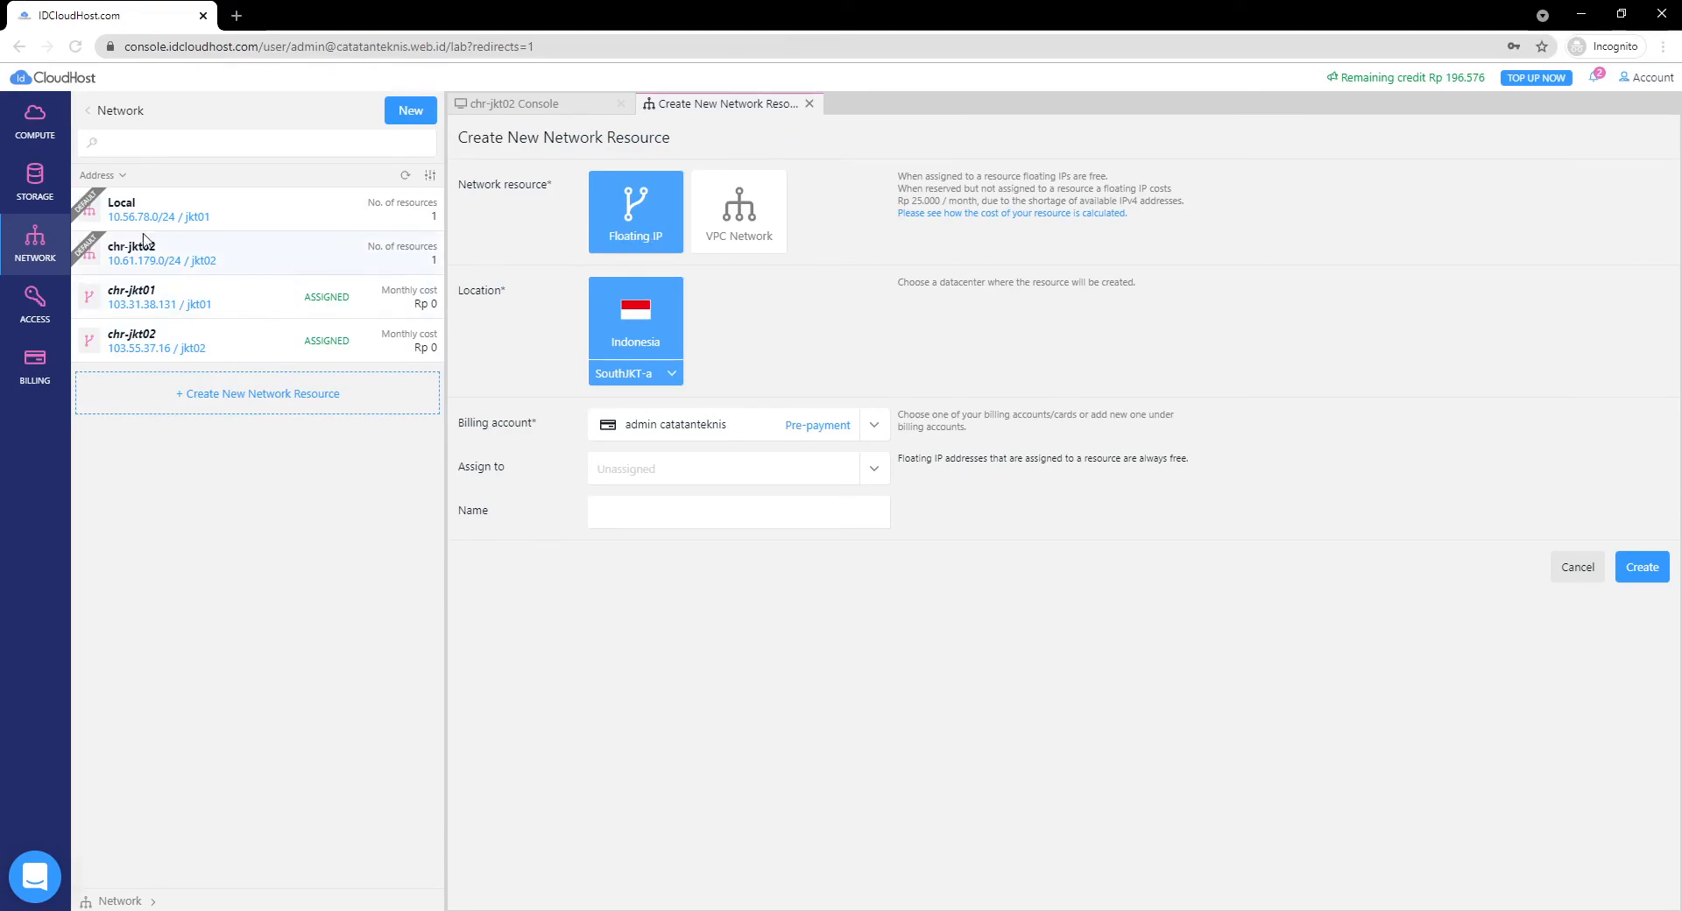
pyautogui.click(26, 123)
pyautogui.click(524, 107)
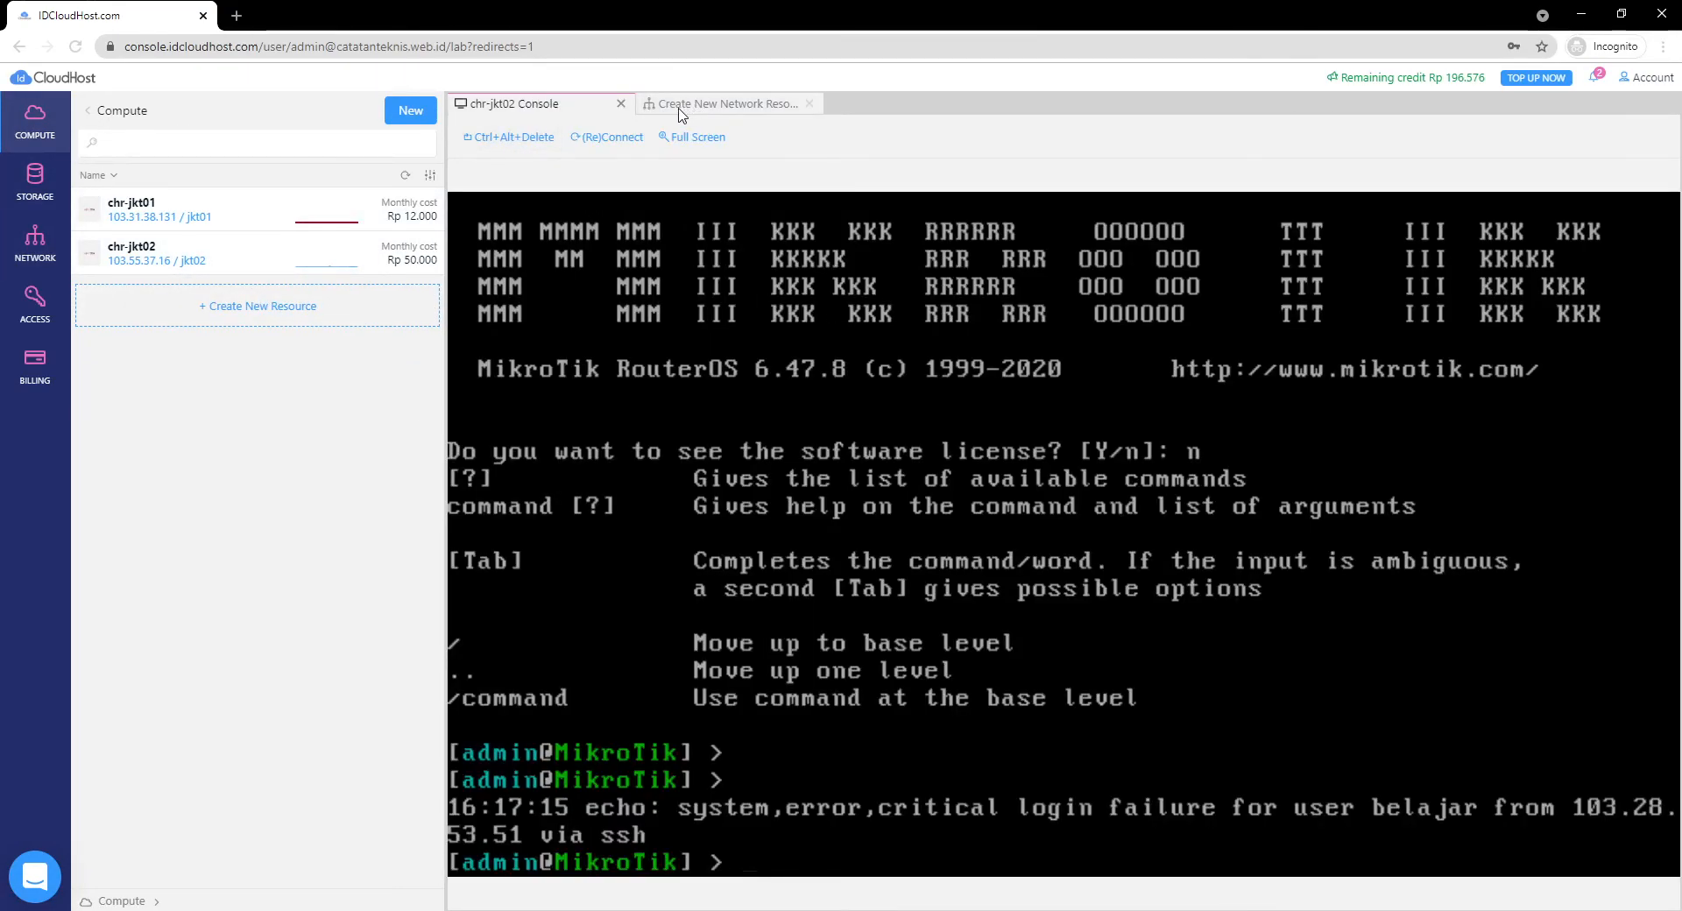
# Open chr-jkt02 from the Compute list to check its private IP 10.61.179.225.
pyautogui.click(195, 255)
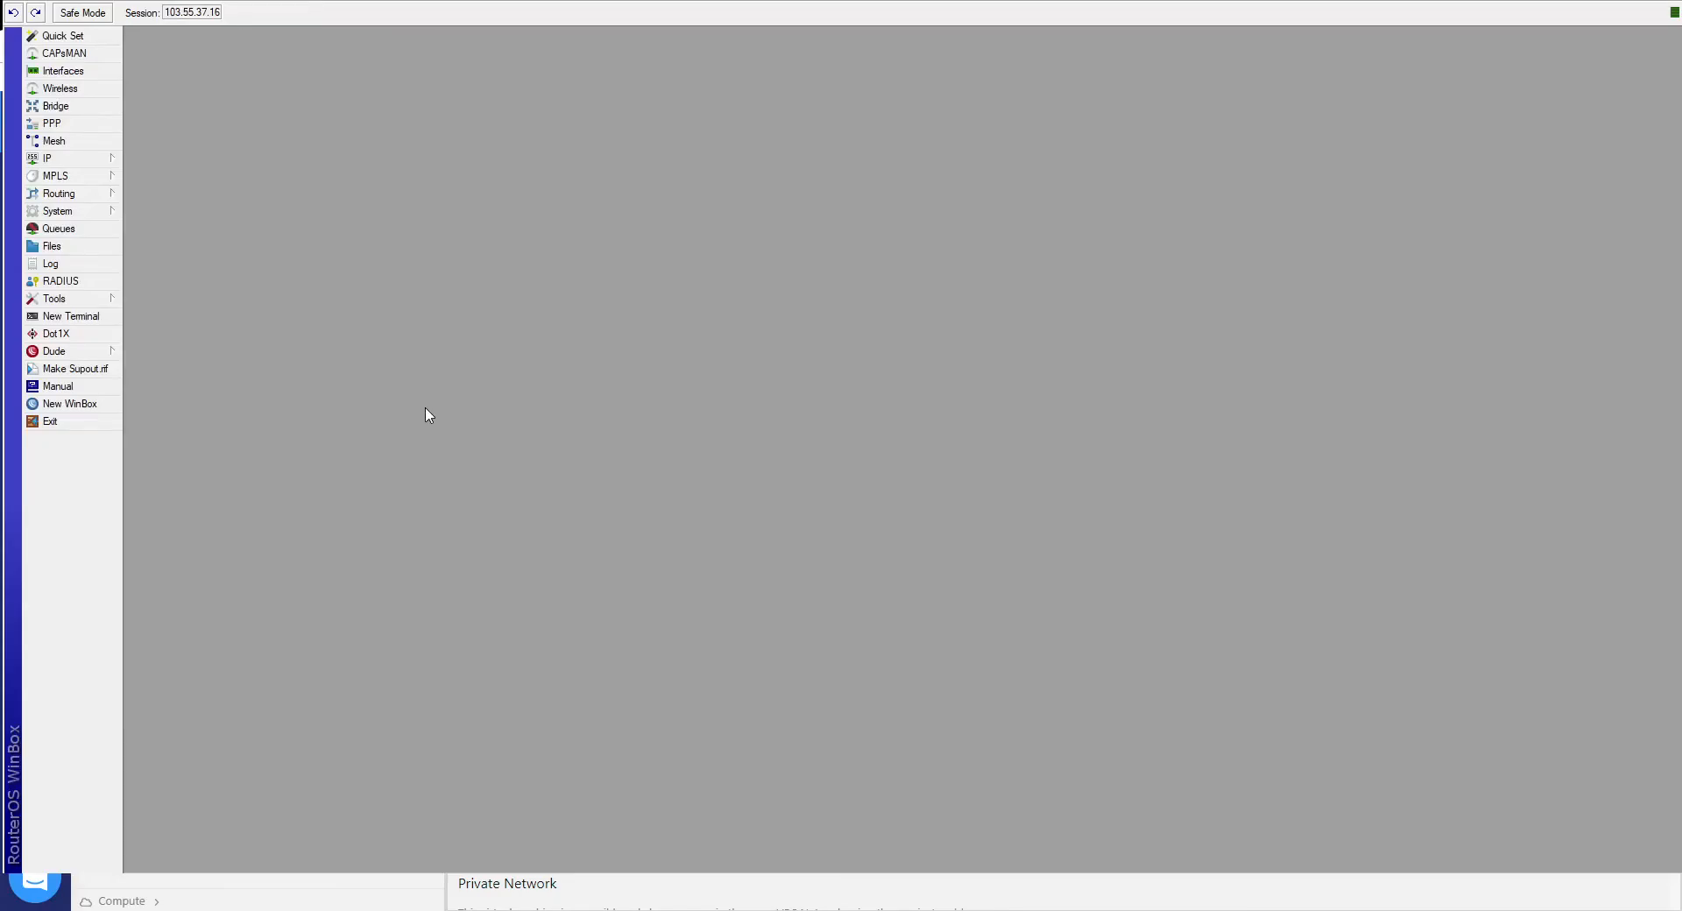
# Show IP > Addresses in WinBox, revealing 10.61.179.225/24 on ether1, and reposition the window.
pyautogui.click(86, 162)
pyautogui.click(162, 197)
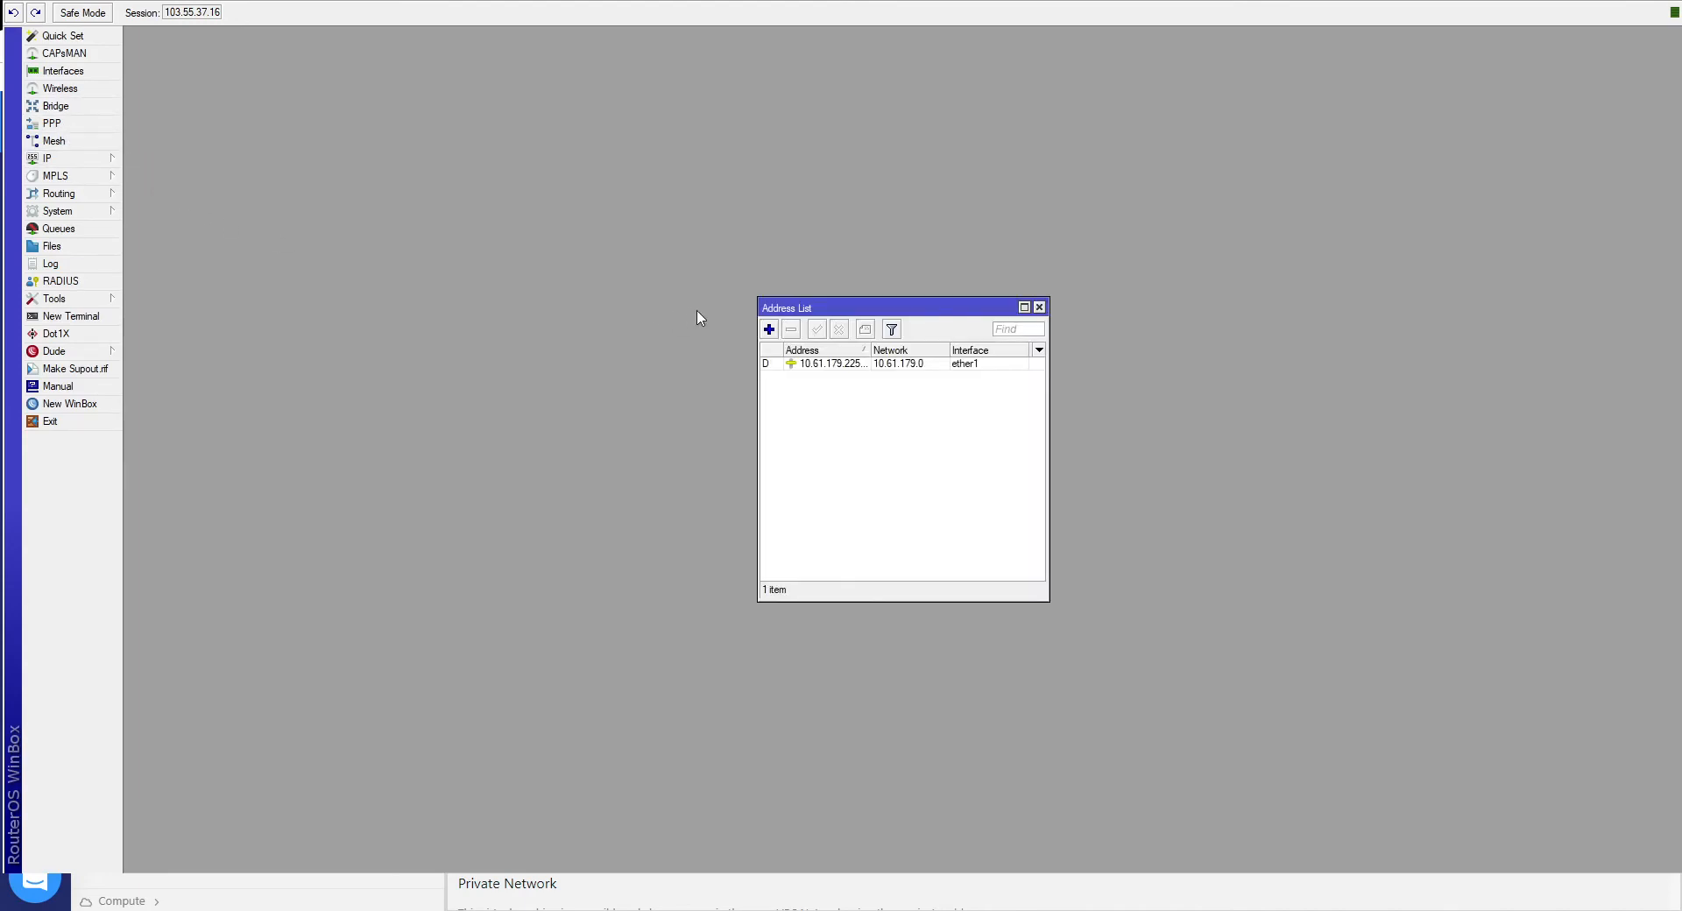
pyautogui.moveTo(871, 350)
pyautogui.mouseDown()
pyautogui.moveTo(895, 350)
pyautogui.moveTo(880, 350)
pyautogui.mouseUp()
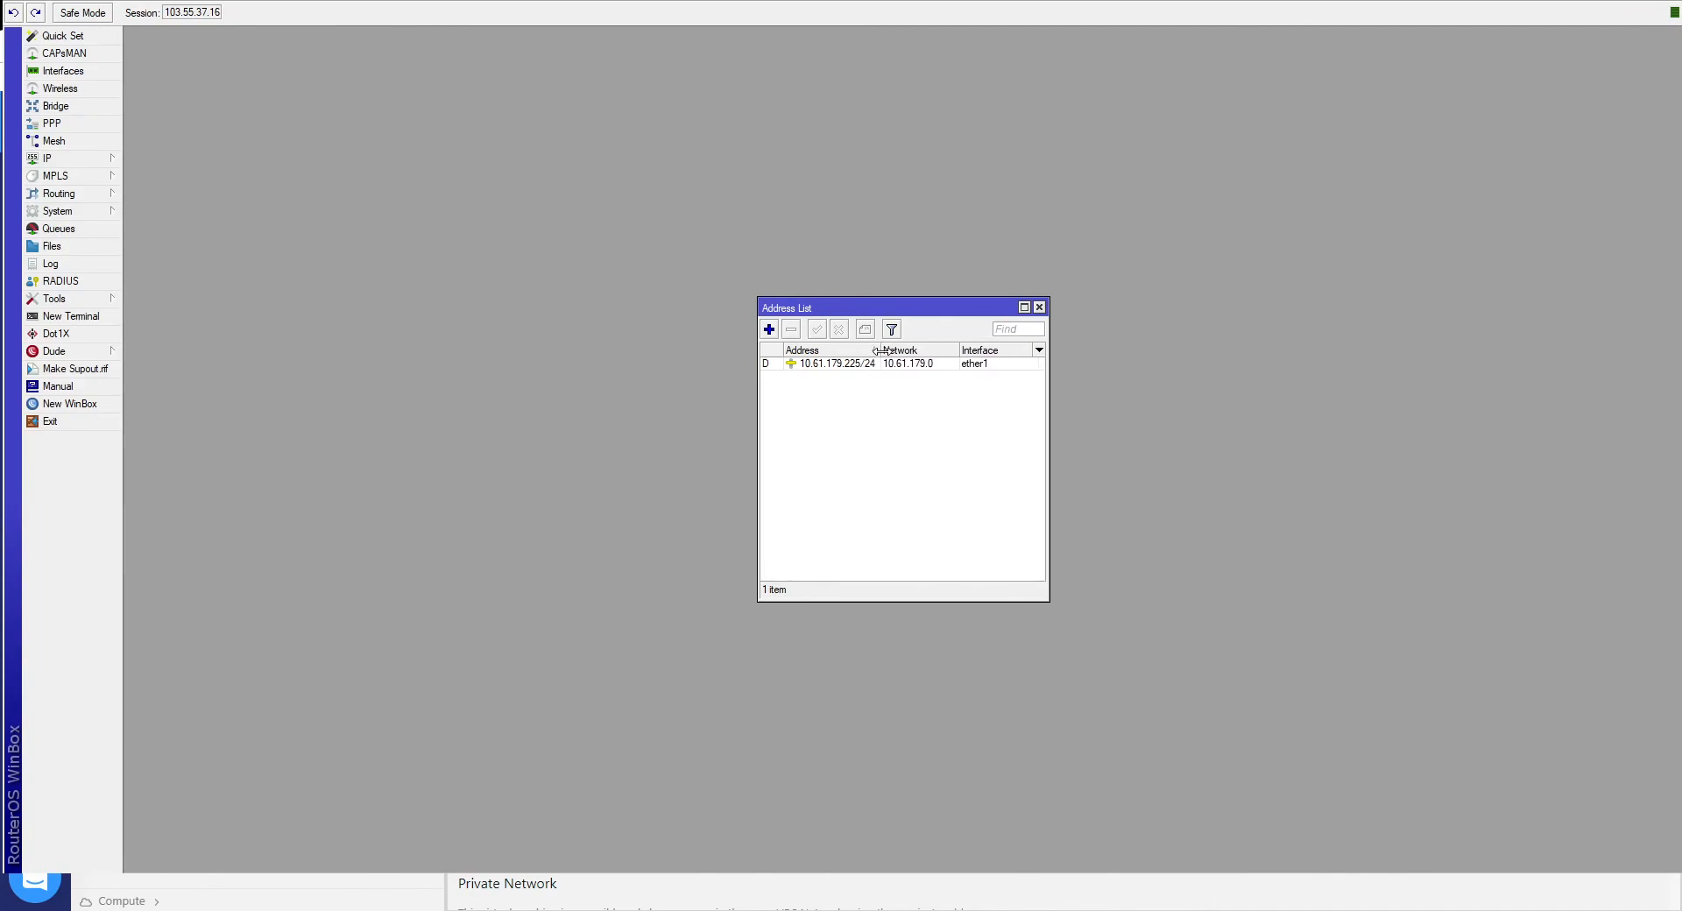
pyautogui.click(818, 367)
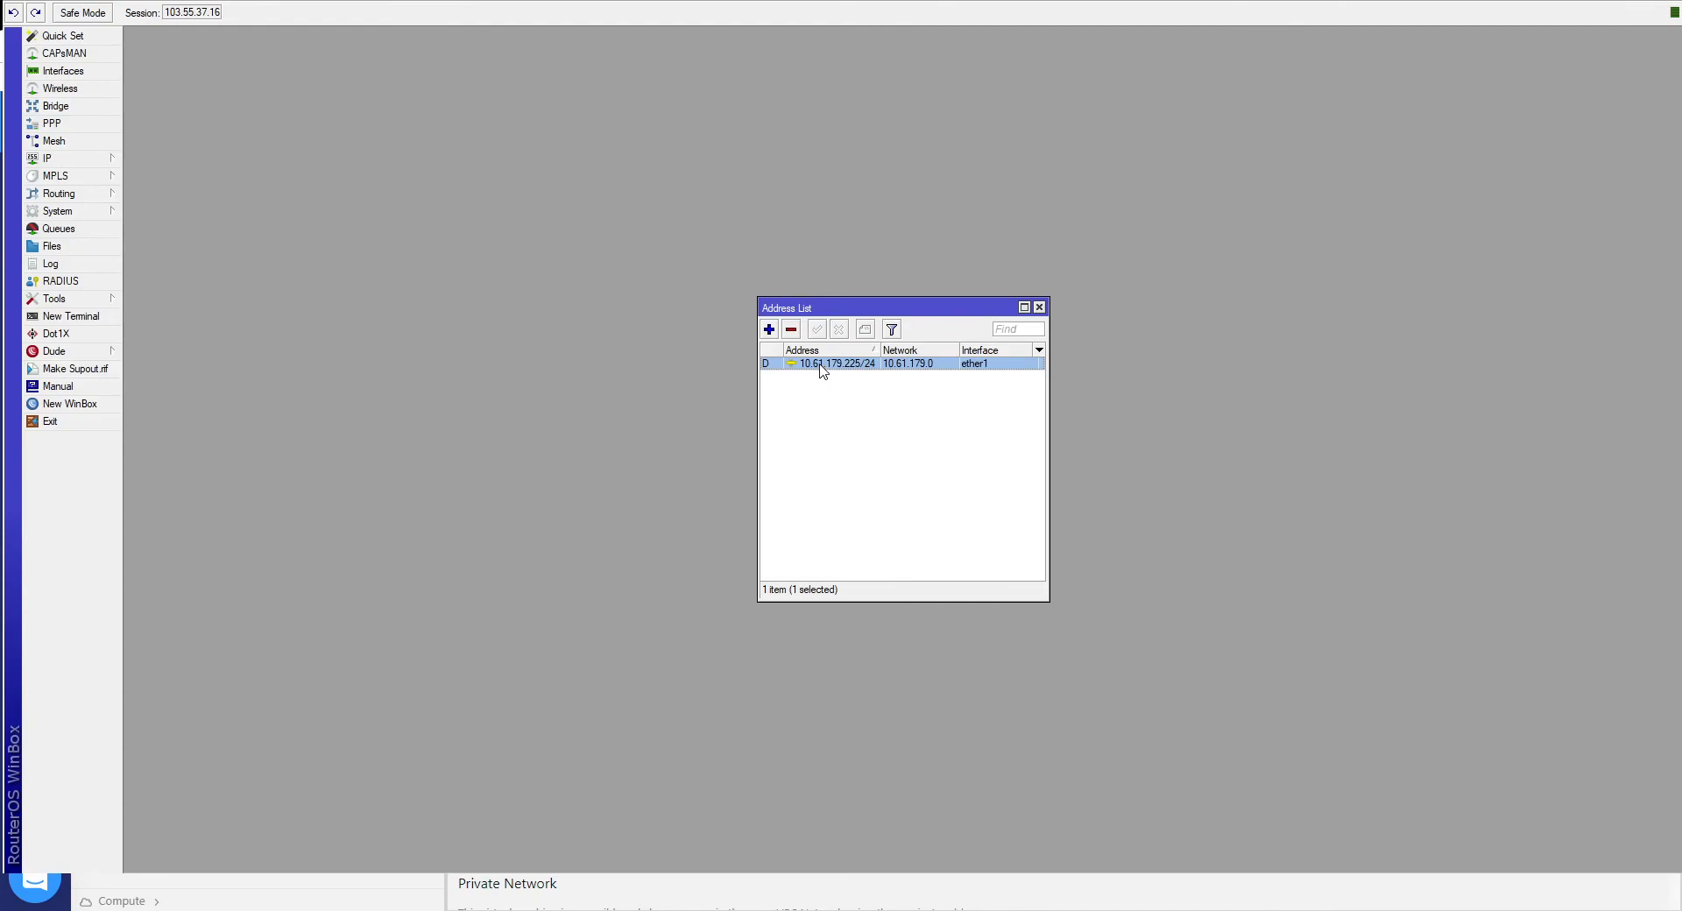
pyautogui.click(875, 412)
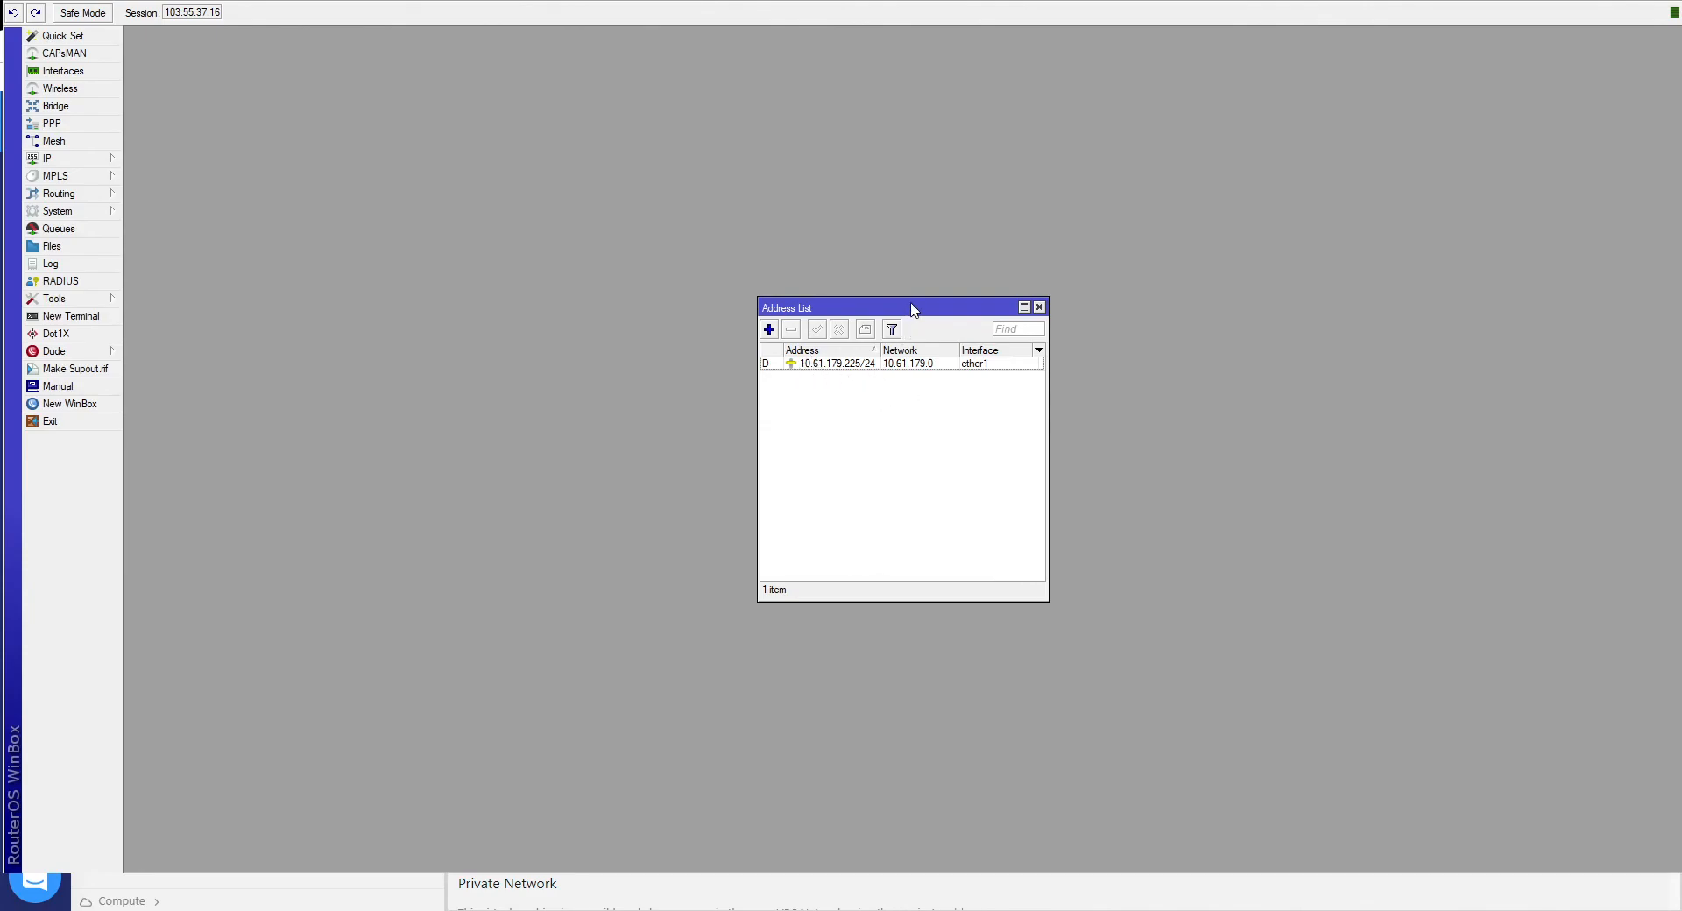
pyautogui.moveTo(911, 303); pyautogui.dragTo(807, 222)
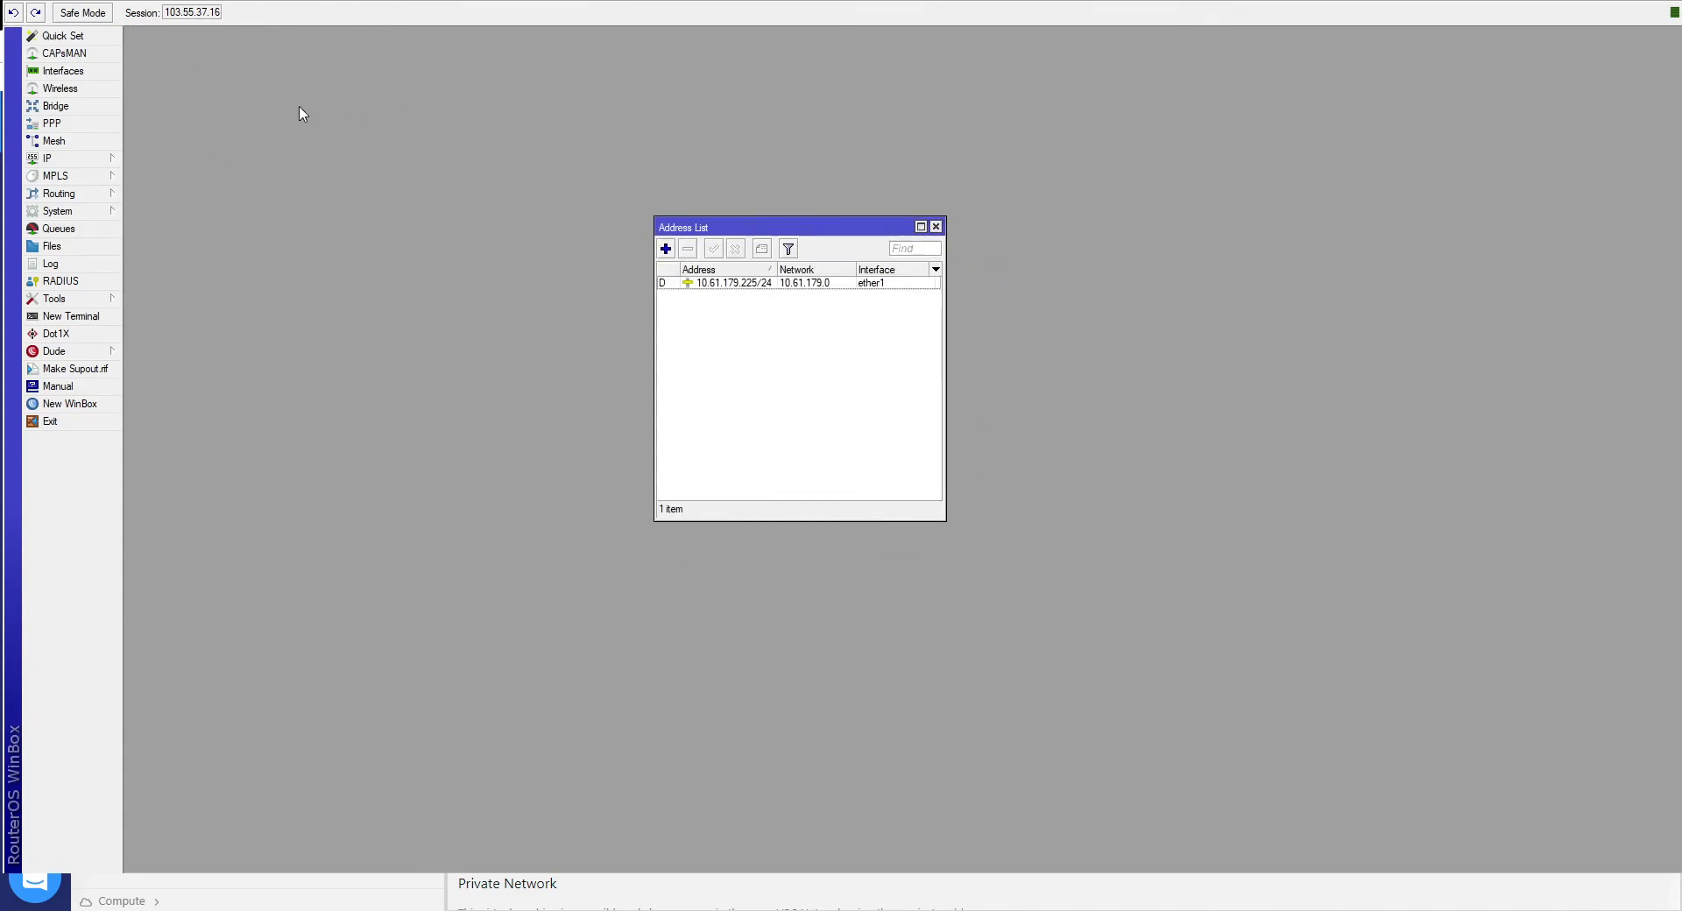